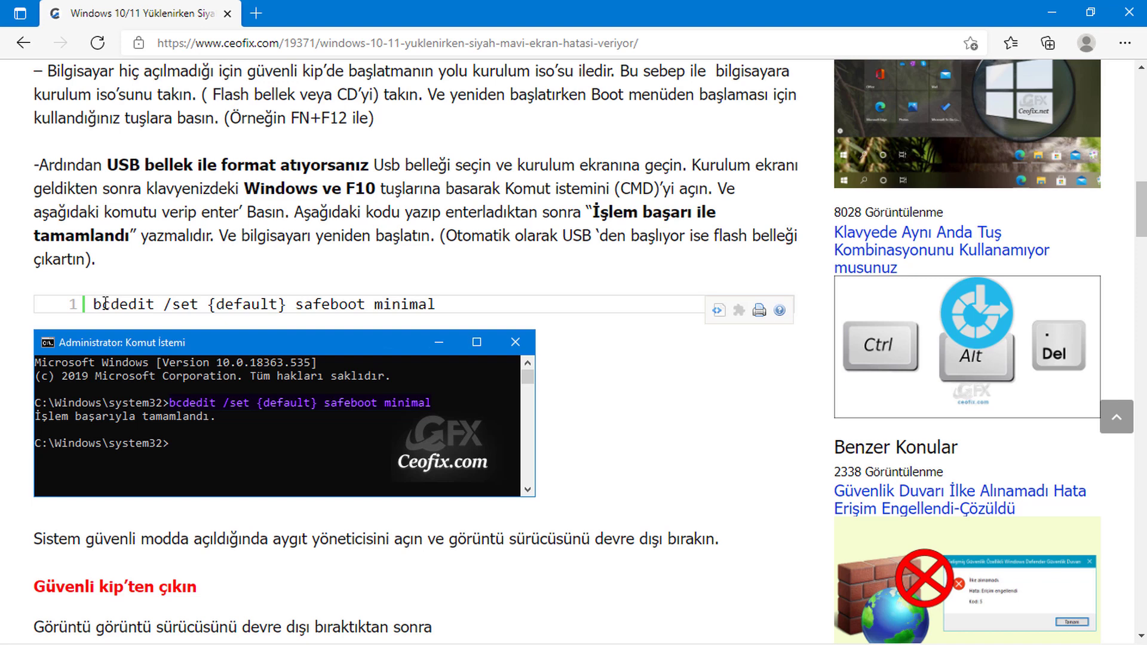
- Read the article's safe-mode commands, driver update instructions and graphics driver recommendations
scroll(168, 303, "down", 1)
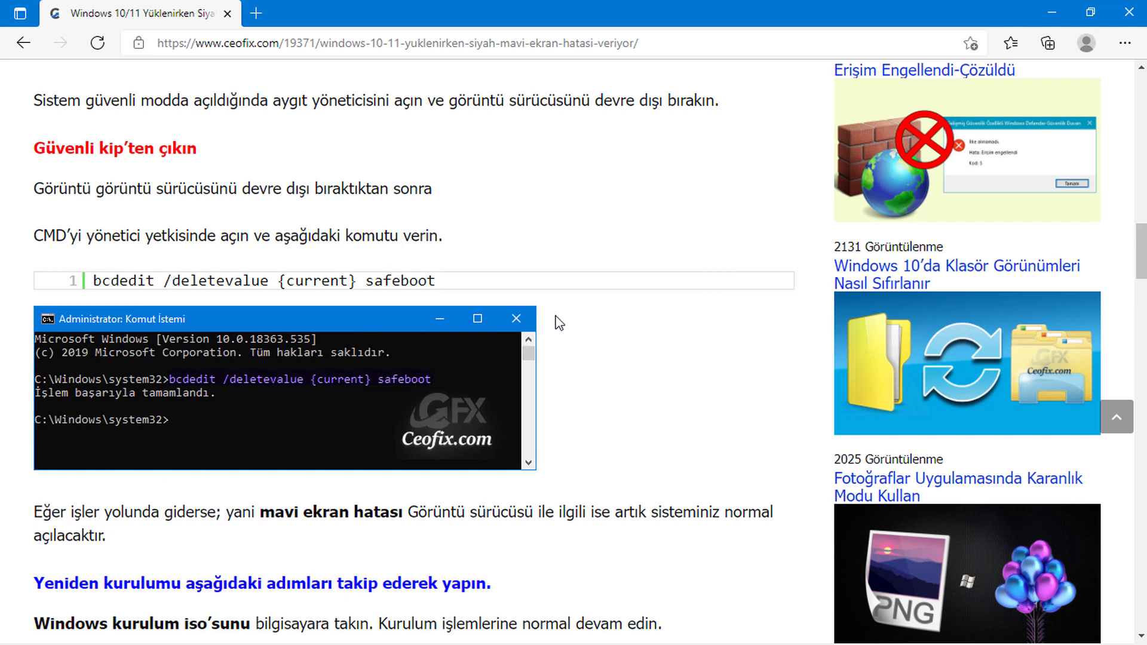
scroll(552, 324, "down", 2)
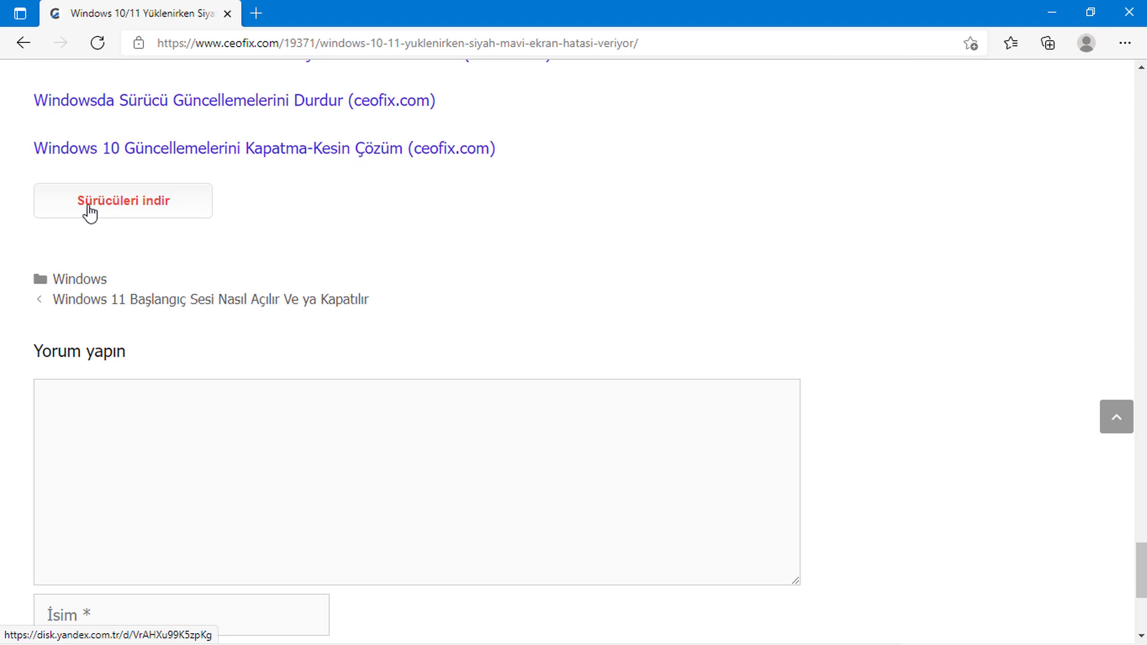
left_click(1056, 9)
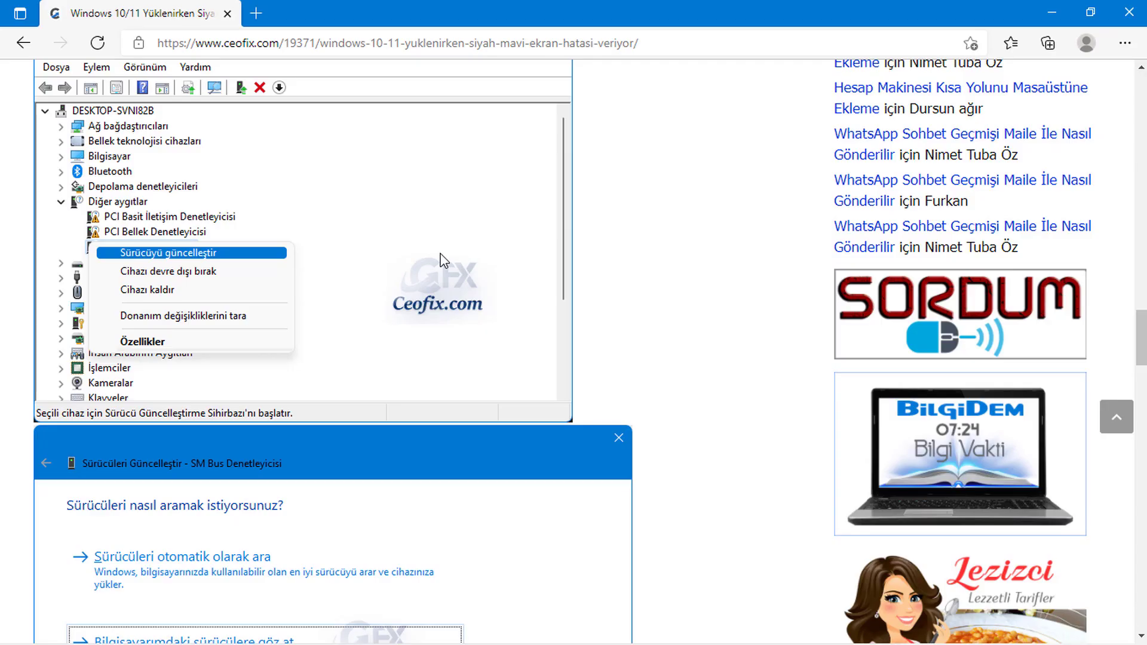
scroll(442, 259, "down", 1)
scroll(442, 260, "down", 7)
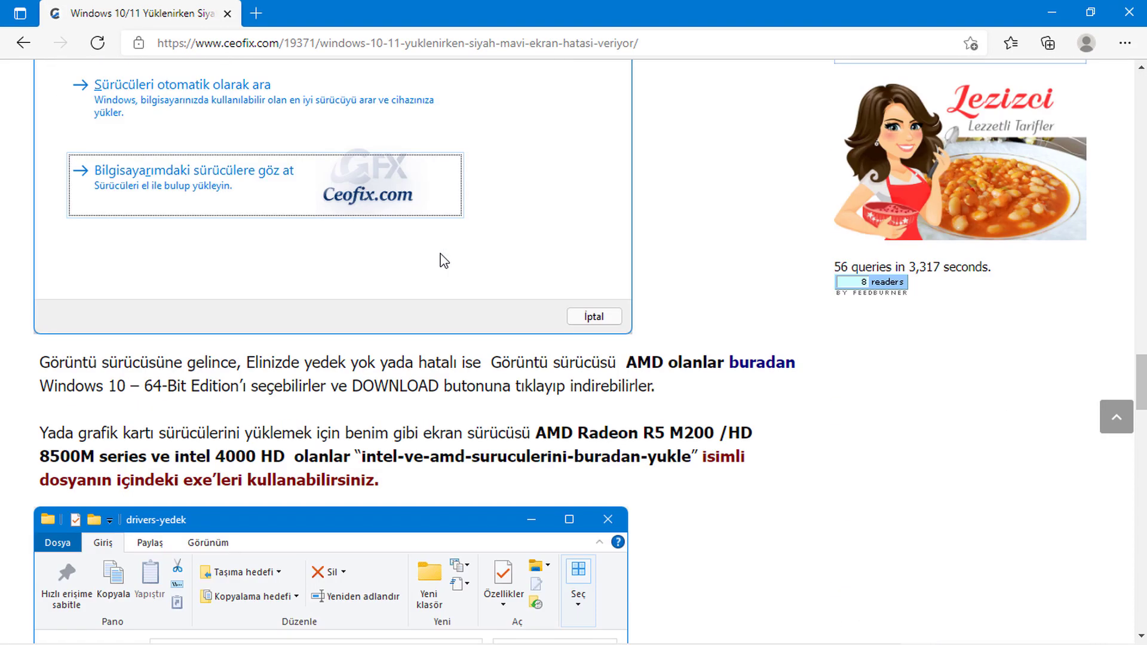
scroll(441, 259, "down", 3)
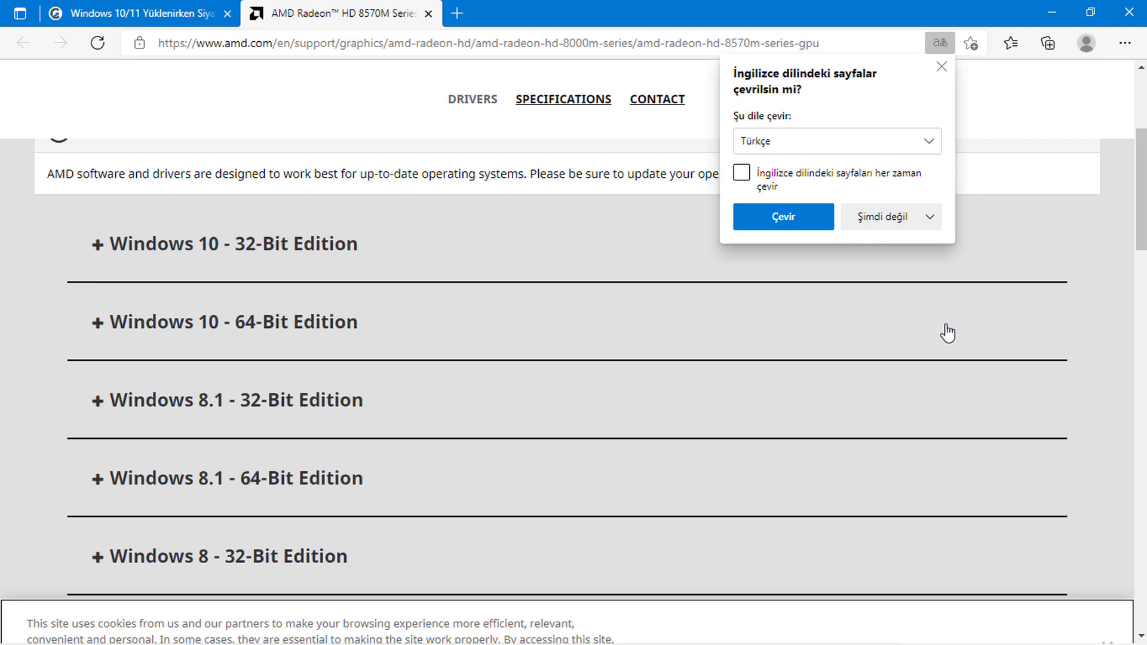
- Expand the Windows 10 64-bit and 32-bit editions on the AMD driver page and review their driver listings
left_click(935, 335)
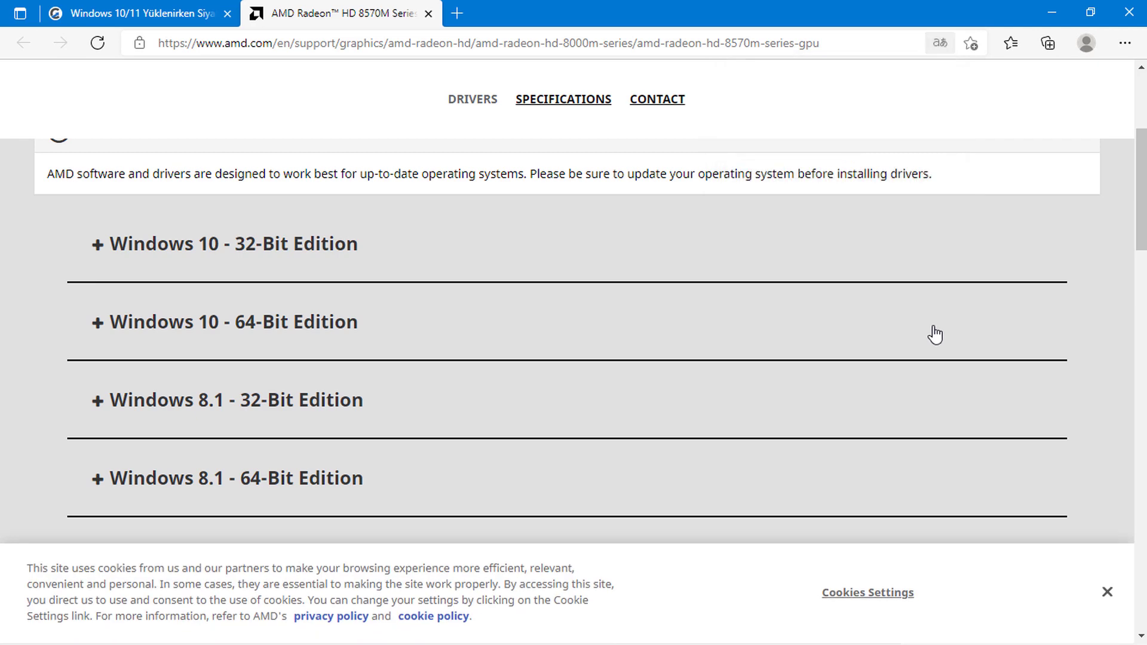
left_click(934, 334)
left_click(336, 260)
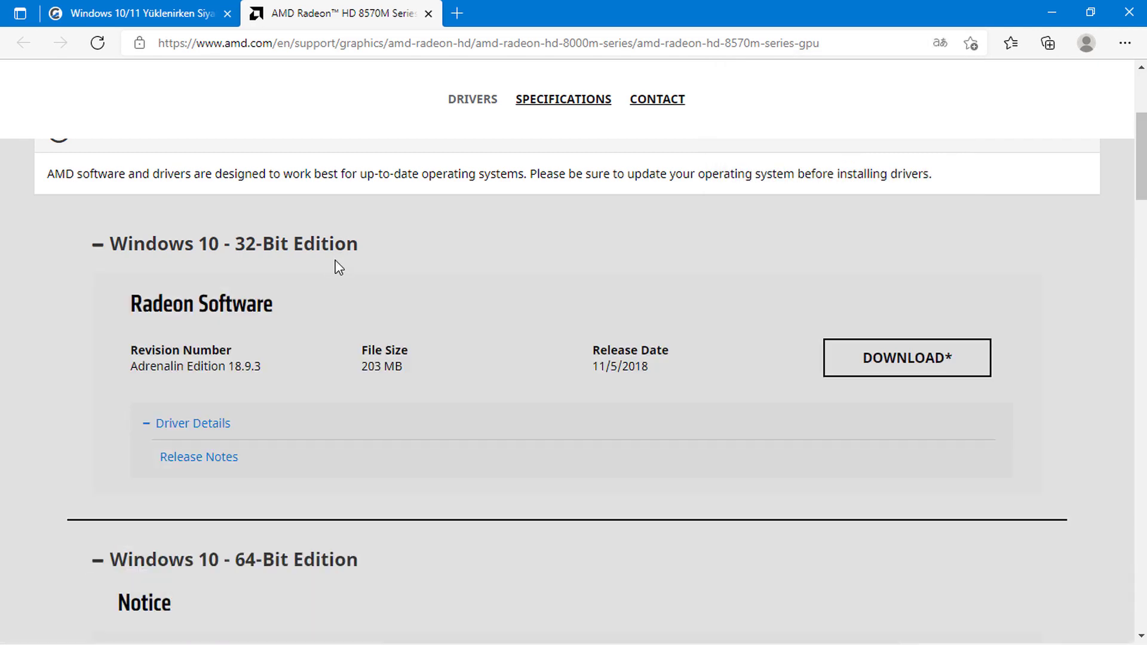
scroll(332, 359, "down", 5)
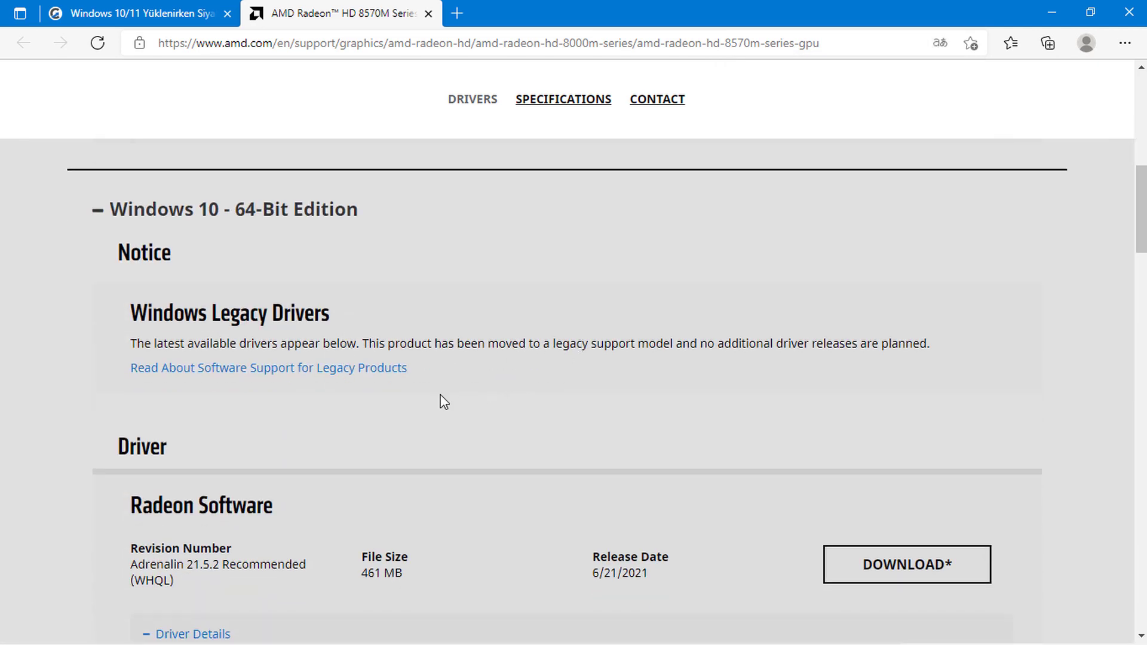
scroll(819, 330, "down", 3)
scroll(896, 356, "up", 3)
scroll(454, 228, "down", 3)
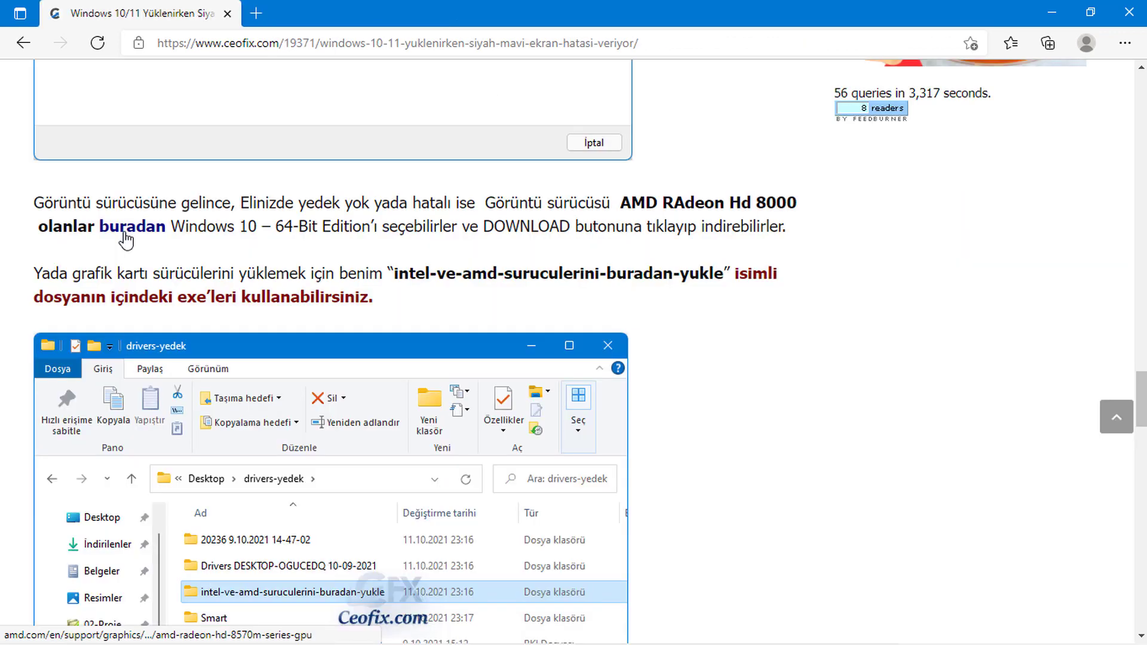
- Open the AMD Radeon HD 8570M driver page from the article's link and expand both Windows 10 editions
left_click(124, 240)
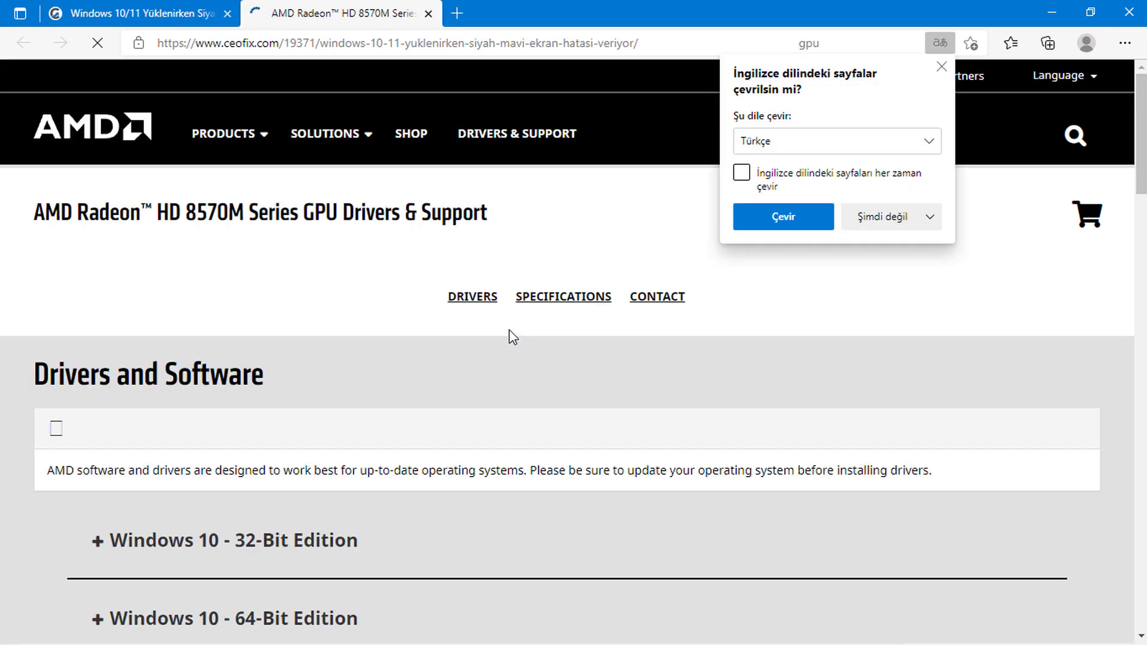
scroll(563, 321, "down", 5)
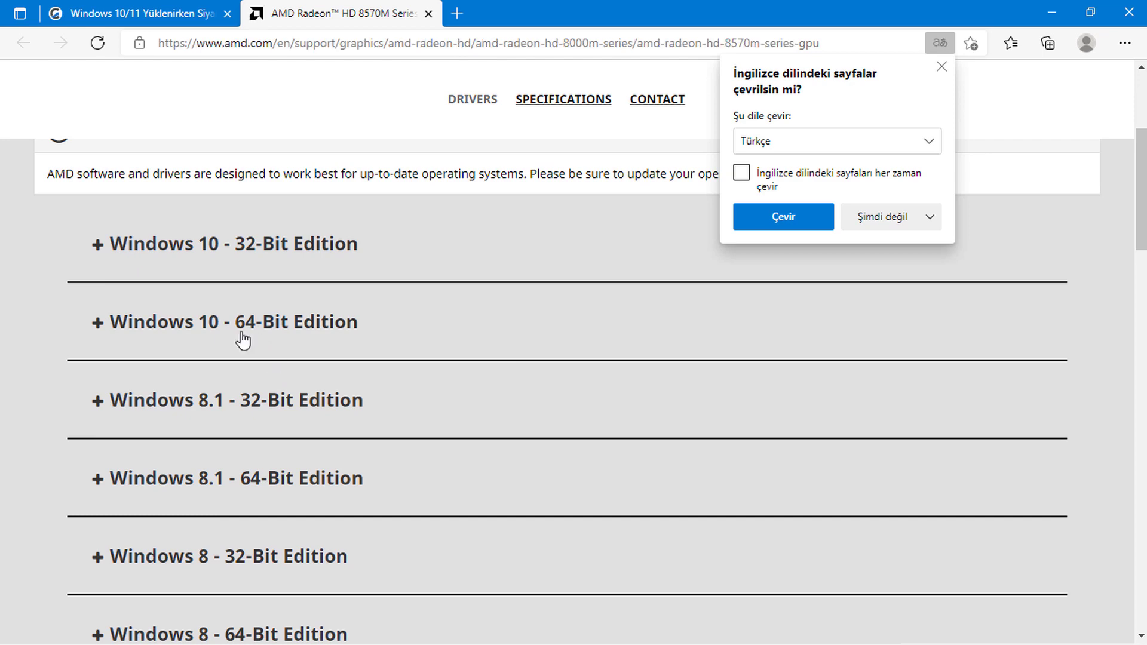
left_click(936, 334)
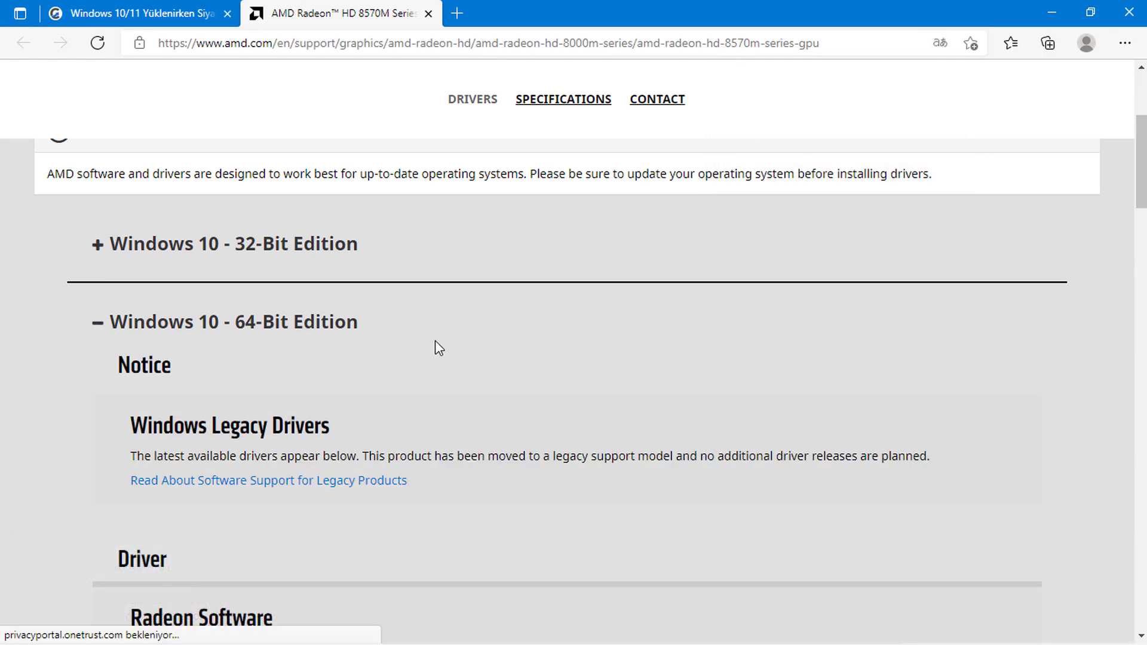
left_click(333, 258)
- Examine the Radeon Software download offered for Windows 10 64-bit Edition, and return to the article
scroll(338, 356, "down", 6)
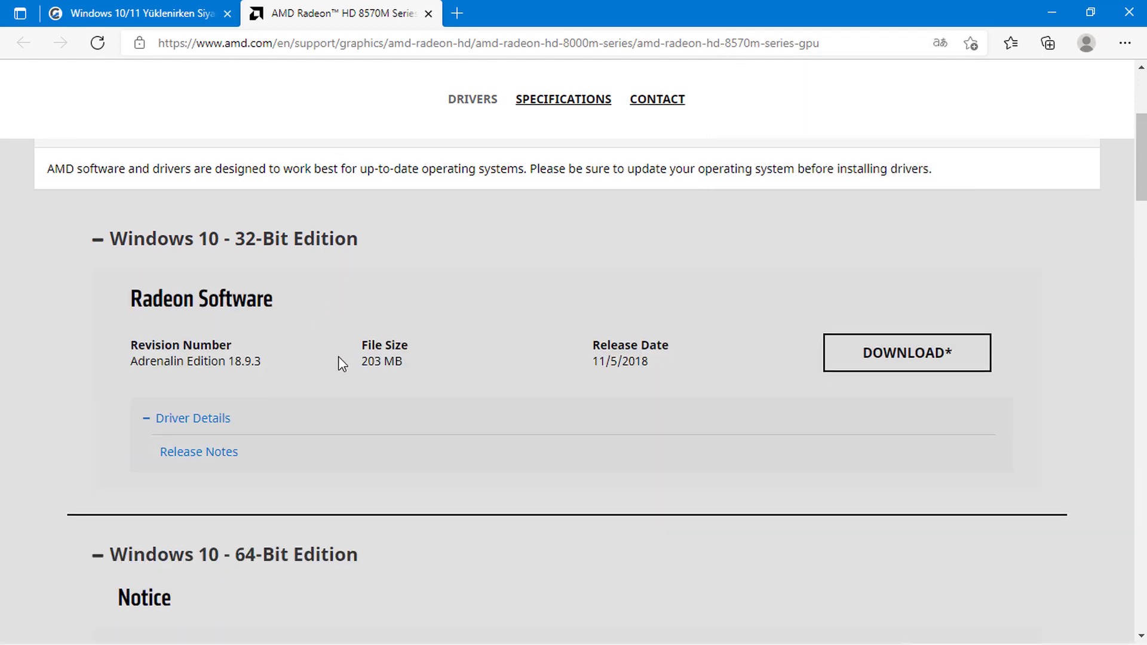
scroll(904, 333, "down", 2)
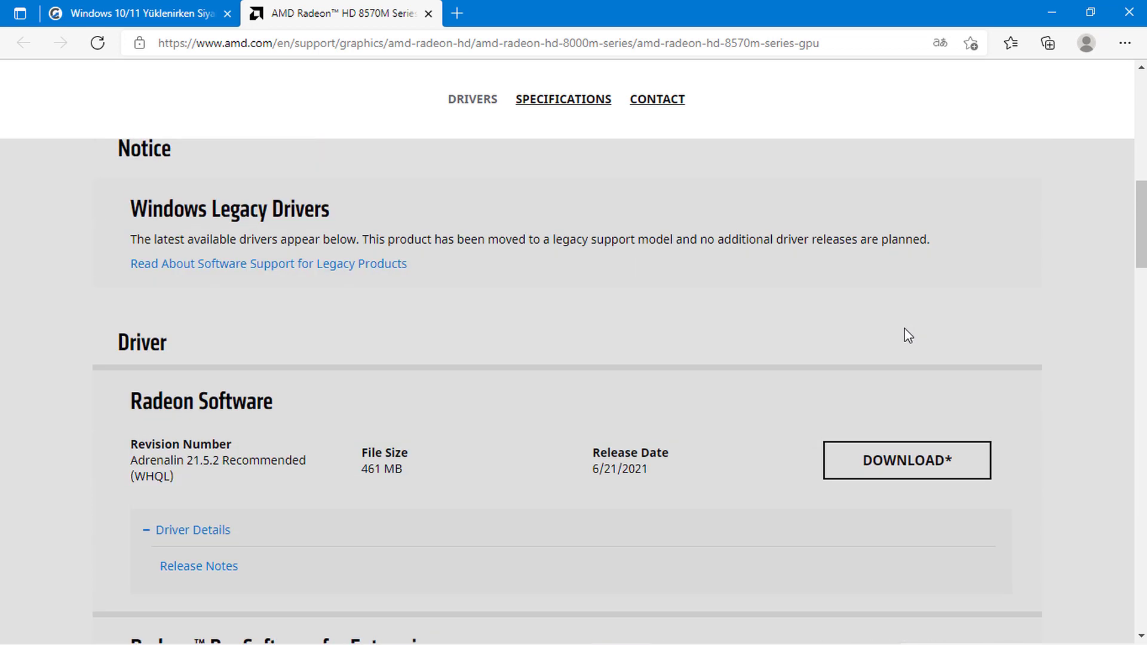
scroll(845, 377, "up", 2)
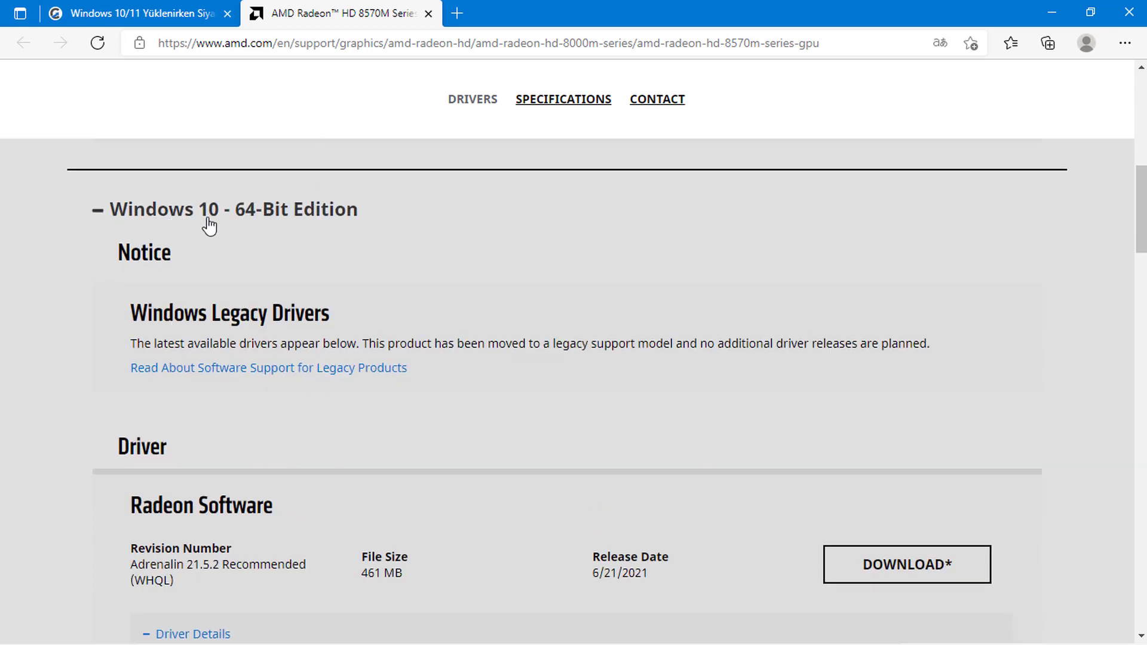
scroll(457, 239, "down", 1)
scroll(457, 243, "down", 3)
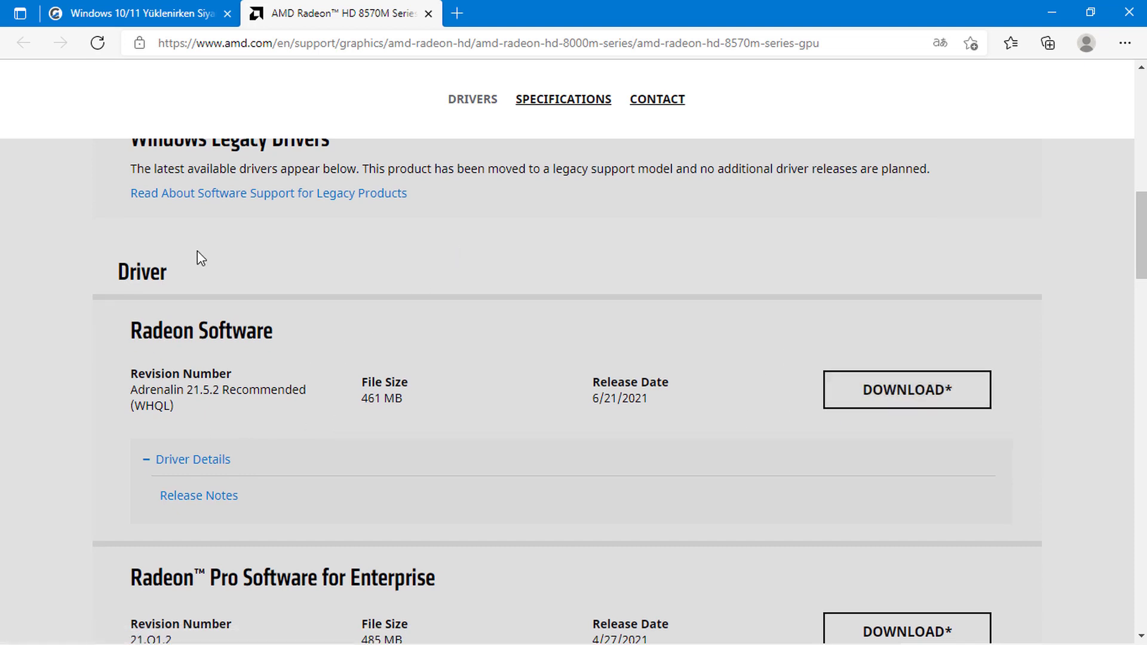
left_click(199, 15)
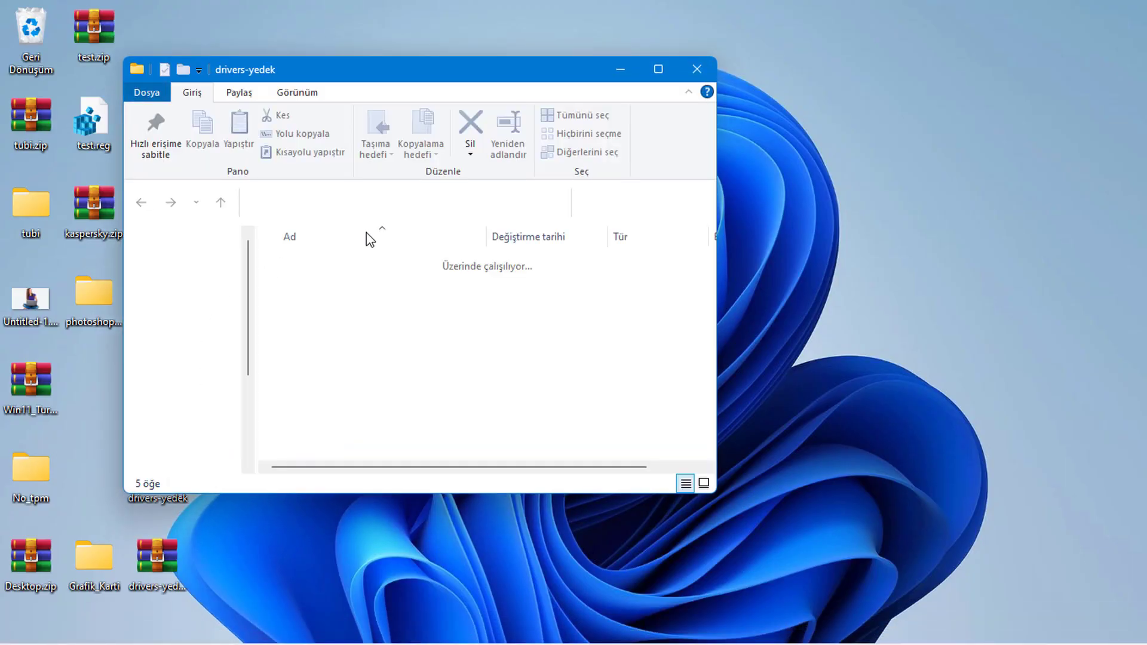
- Open the intel-ve-amd-suruculerini-buradan-yukle folder inside drivers-yedek and inspect the Radeon and win64_15.33.53.5161.exe installers
left_click(376, 318)
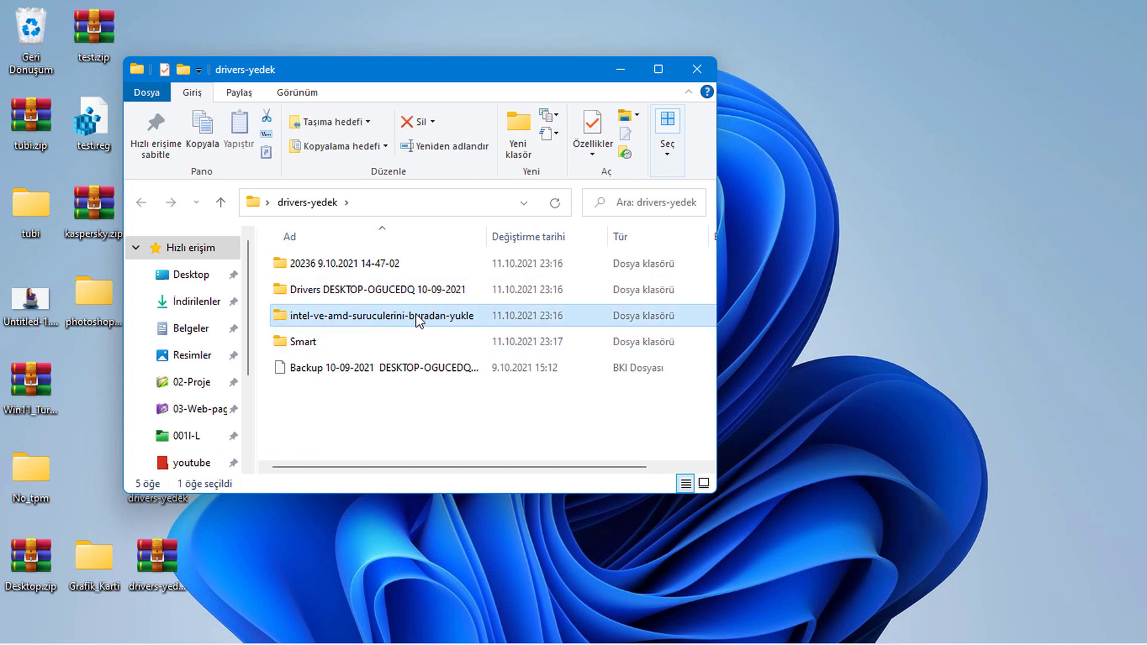
mouse_move(481, 321)
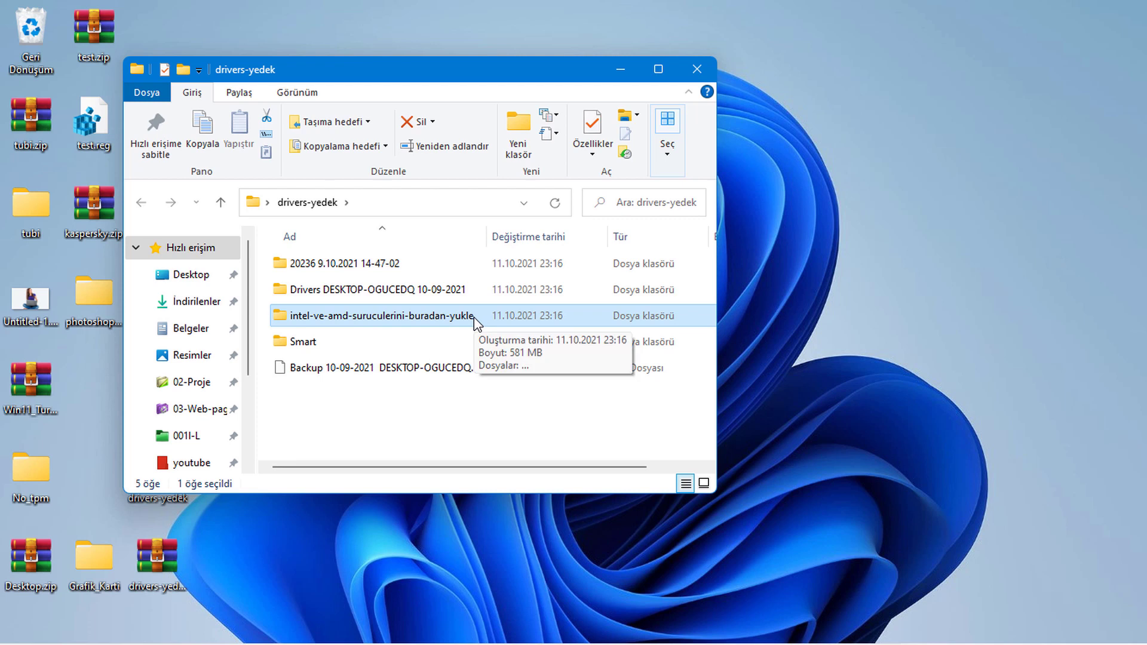
double_click(474, 317)
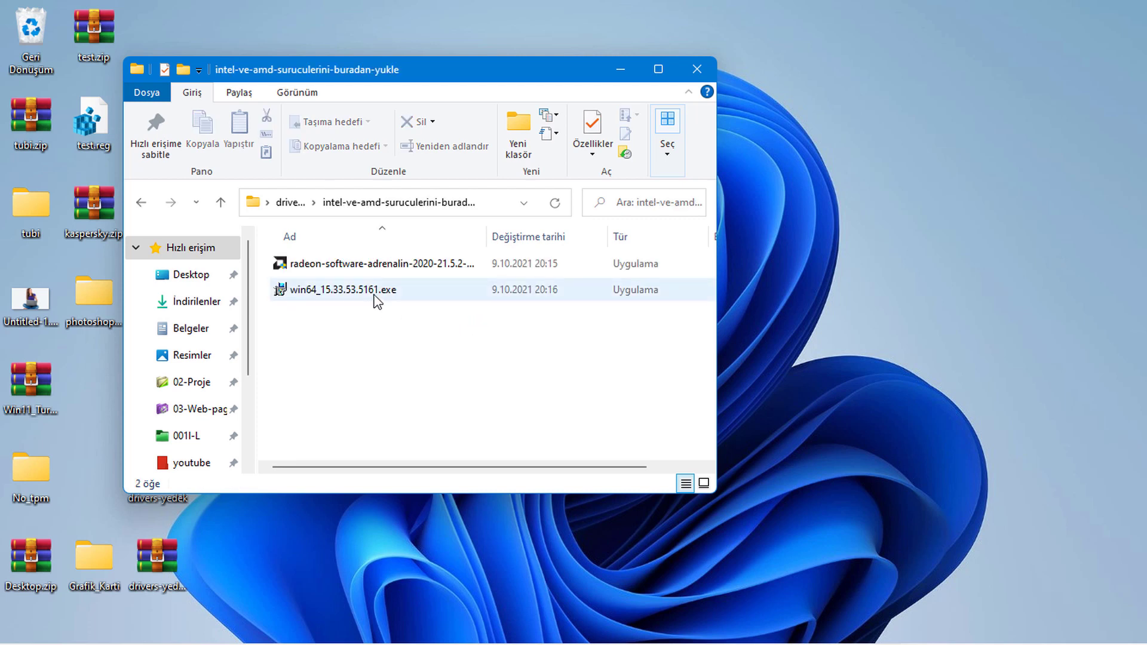
left_click(353, 269)
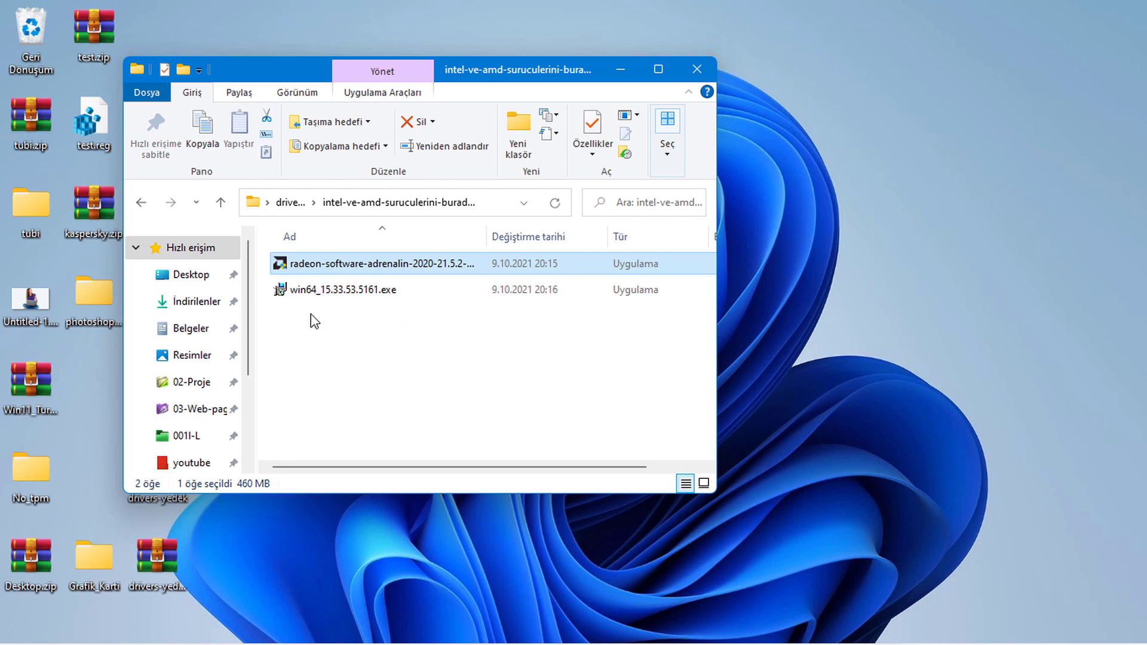
left_click(314, 294)
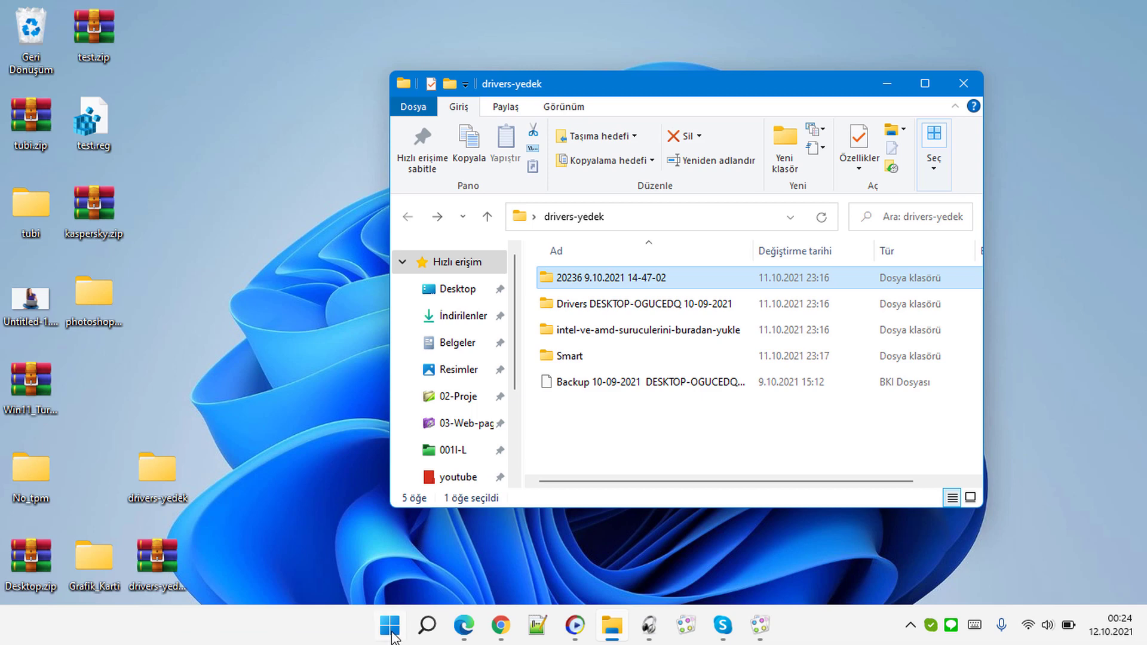
- Open Device Manager and move the drivers-yedek folder window aside so the devices under Diğer aygıtlar stay accessible
right_click(389, 625)
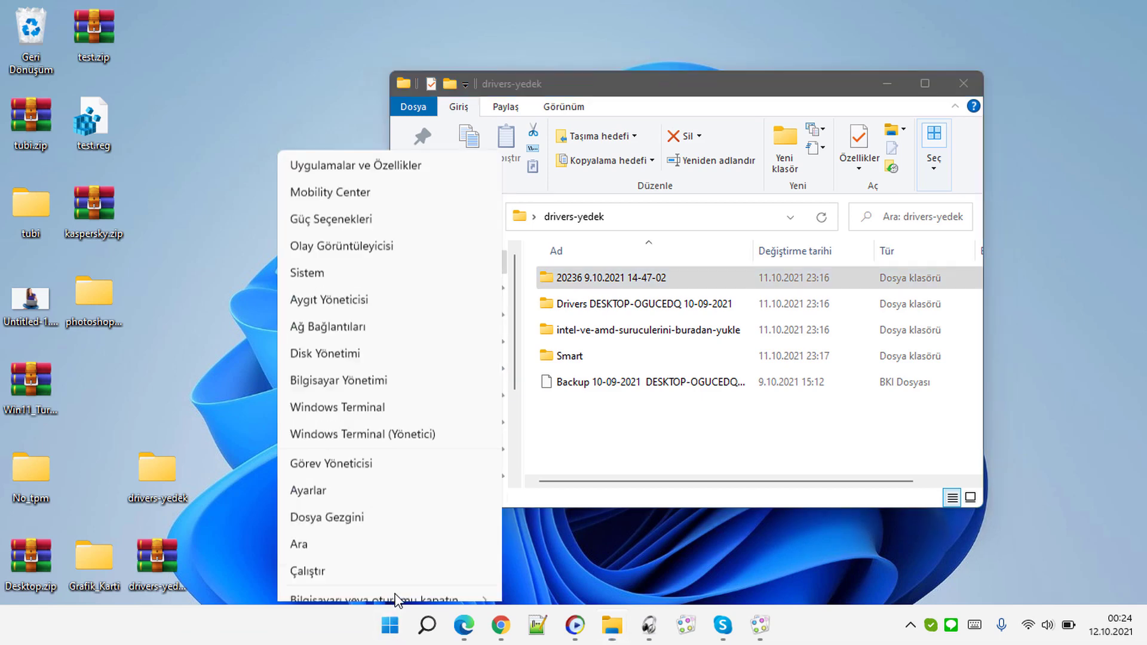
left_click(344, 262)
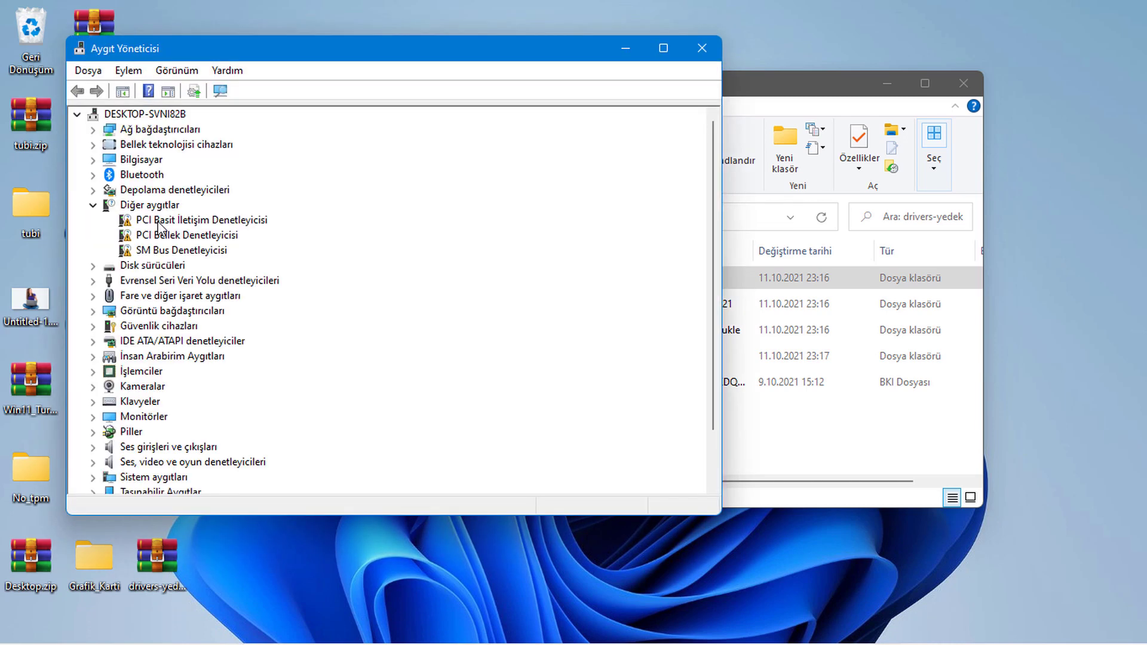
left_click(197, 220)
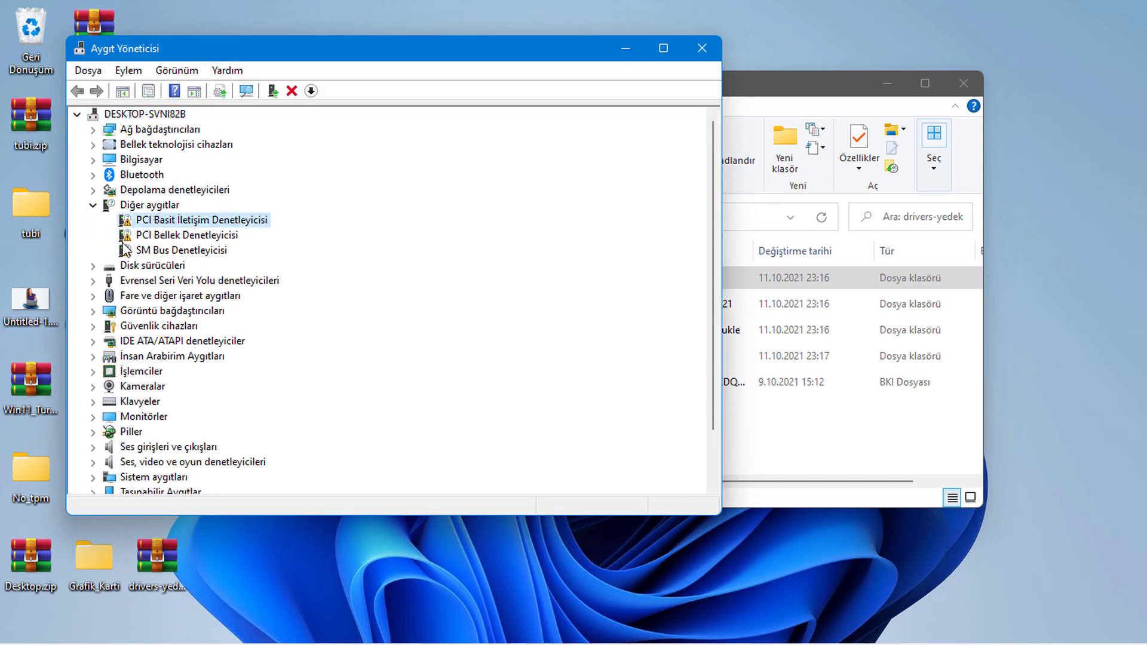
left_click_drag(758, 88, 853, 85)
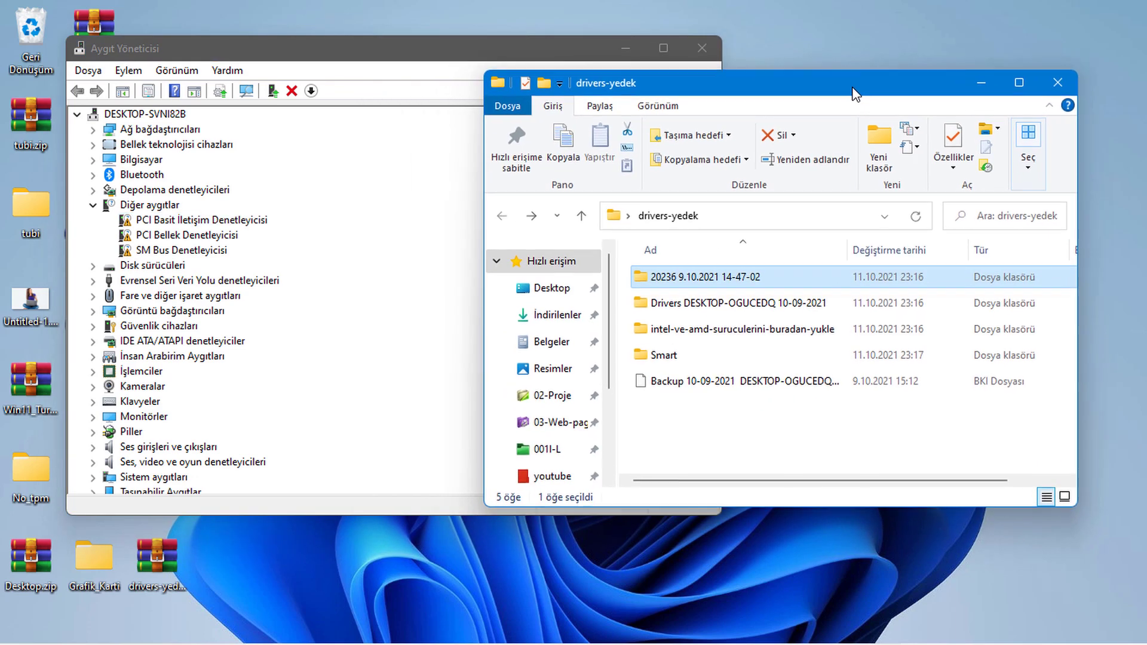
- Start a driver update for PCI Basit İletişim Denetleyicisi, choosing to browse the computer for drivers
left_click(202, 221)
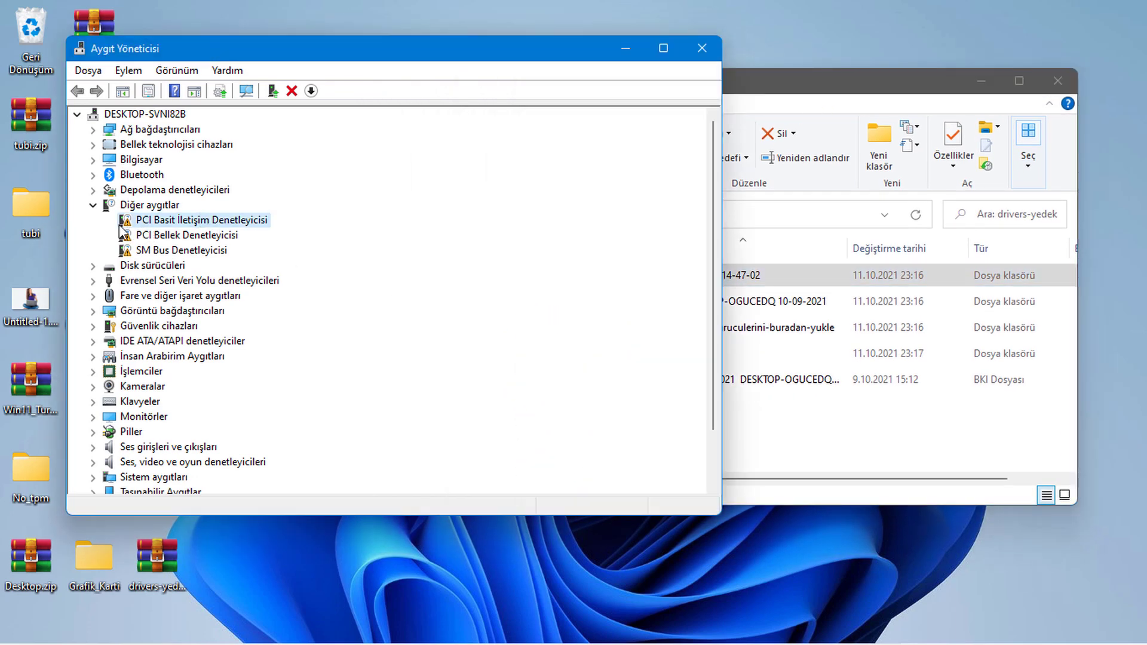
right_click(181, 221)
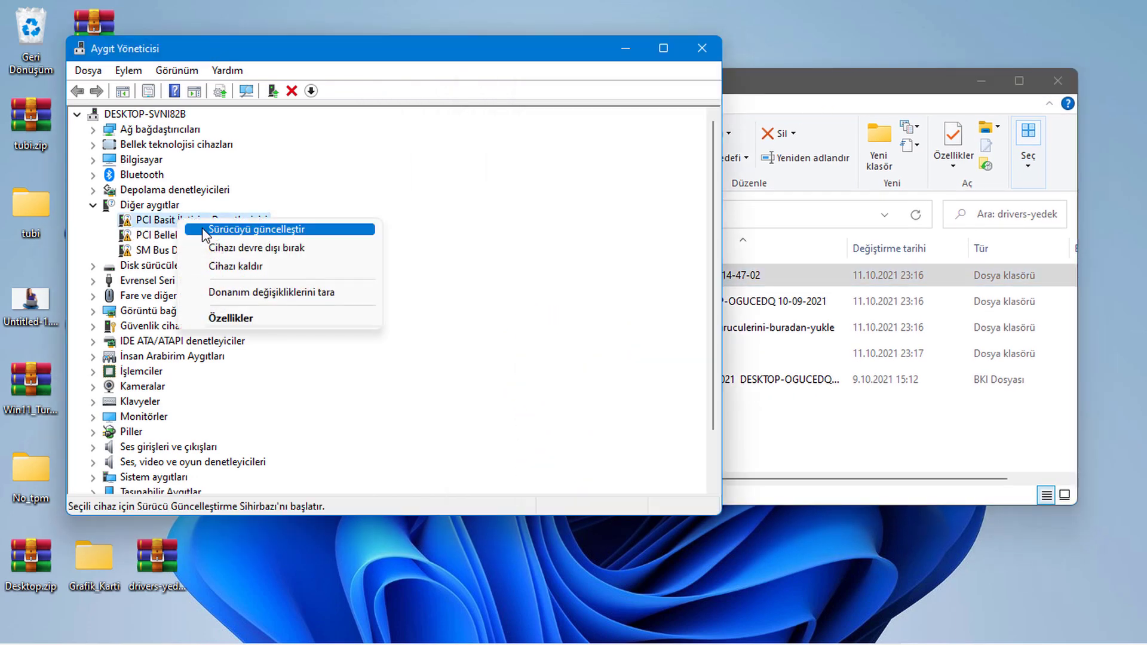
left_click(204, 230)
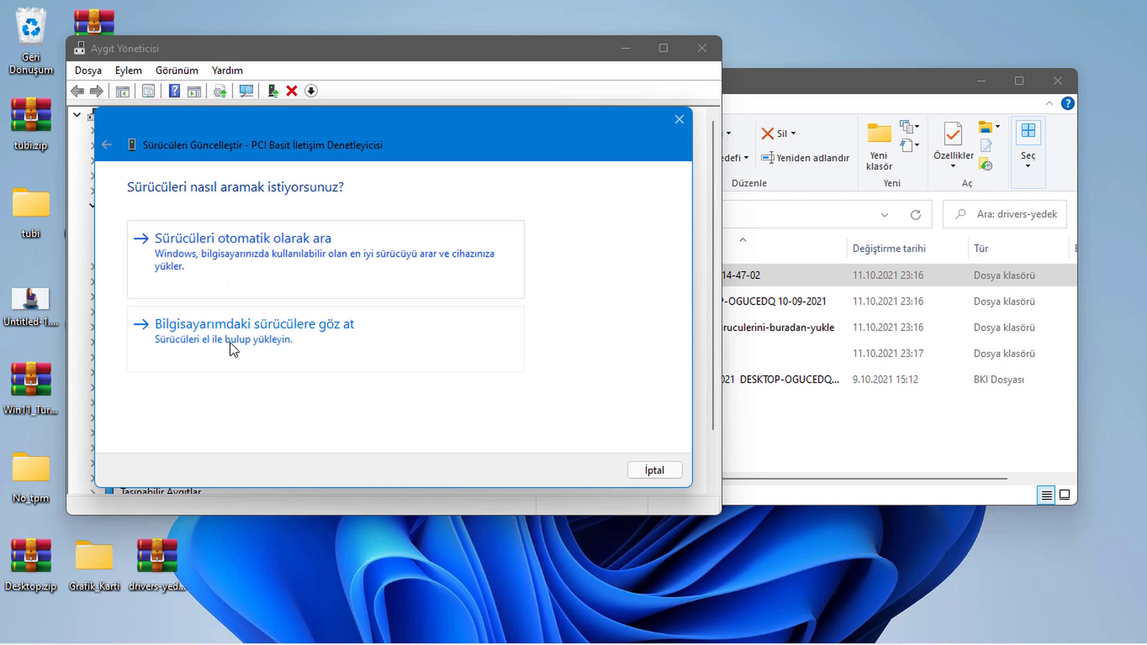
left_click(232, 348)
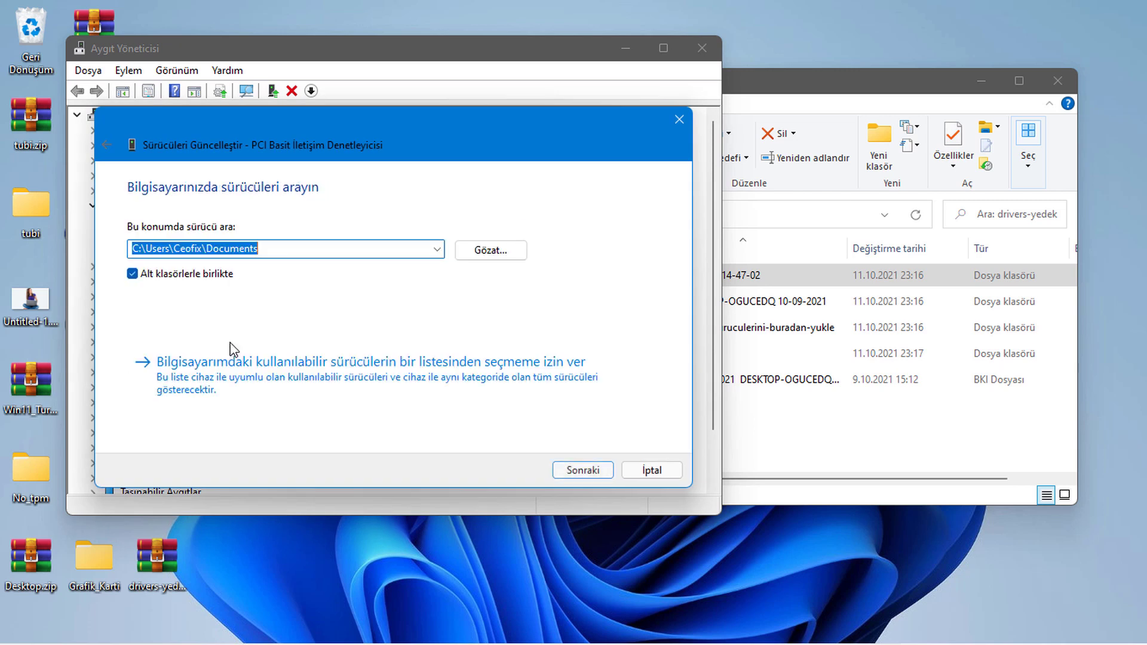
- Set the driver search location to the 20236 9.10.2021 14-47-02 folder inside drivers-yedek
left_click(496, 250)
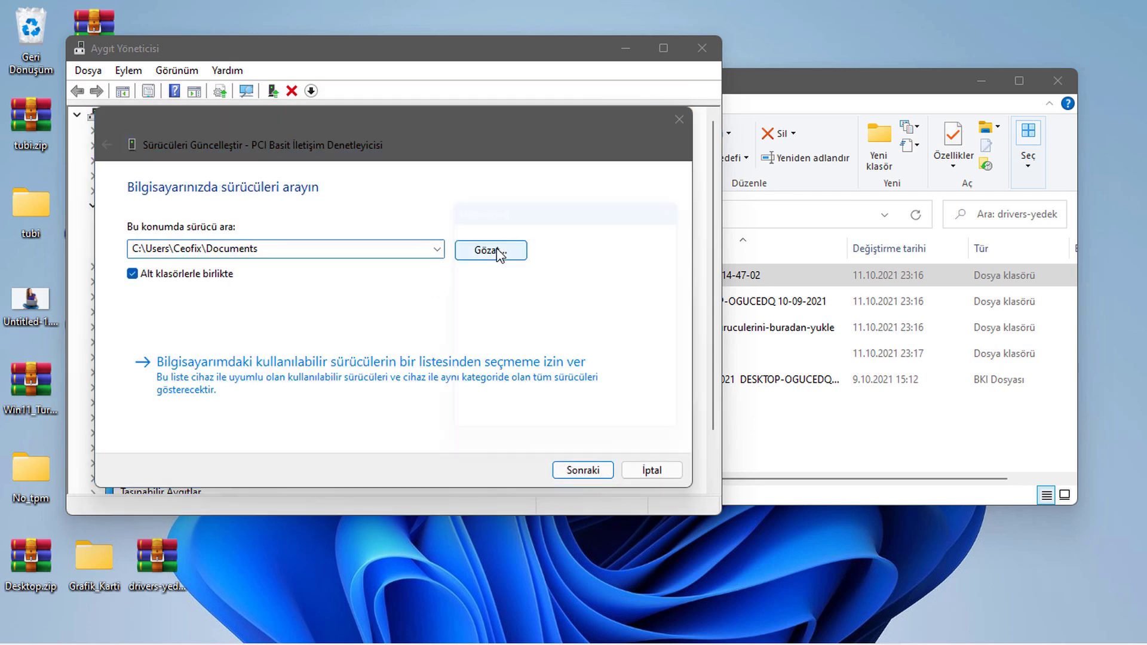
scroll(564, 312, "down", 4)
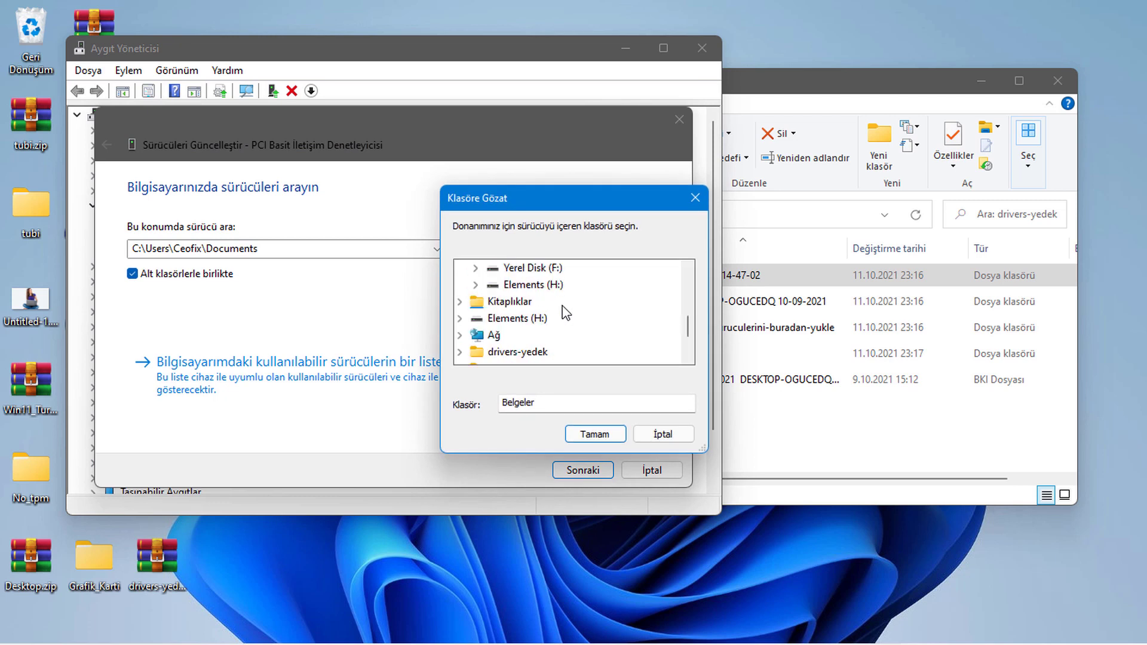
scroll(564, 311, "down", 2)
double_click(525, 285)
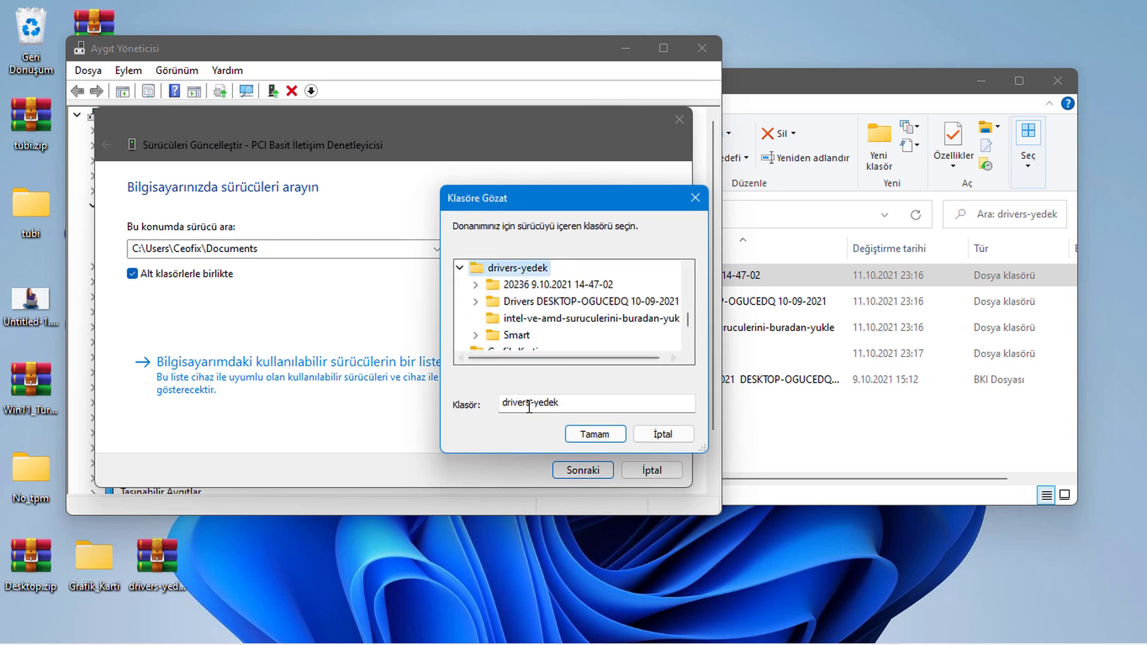
double_click(537, 287)
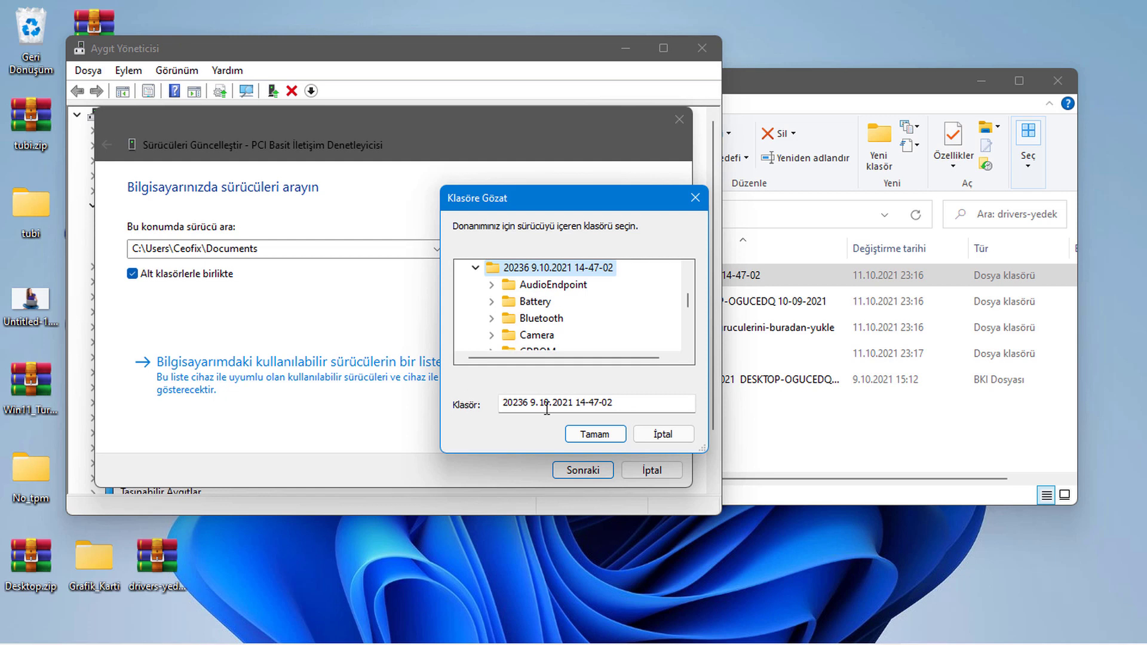
left_click(578, 434)
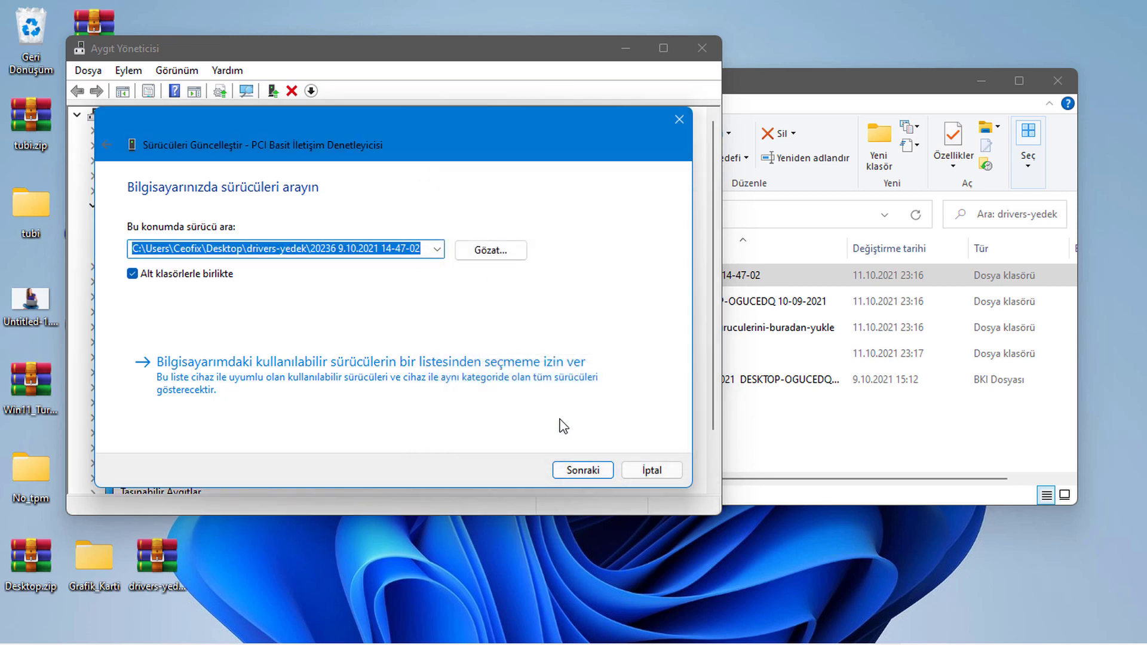
- Install the driver for PCI Basit İletişim Denetleyicisi from the chosen backup folder and close the update wizard
left_click(573, 470)
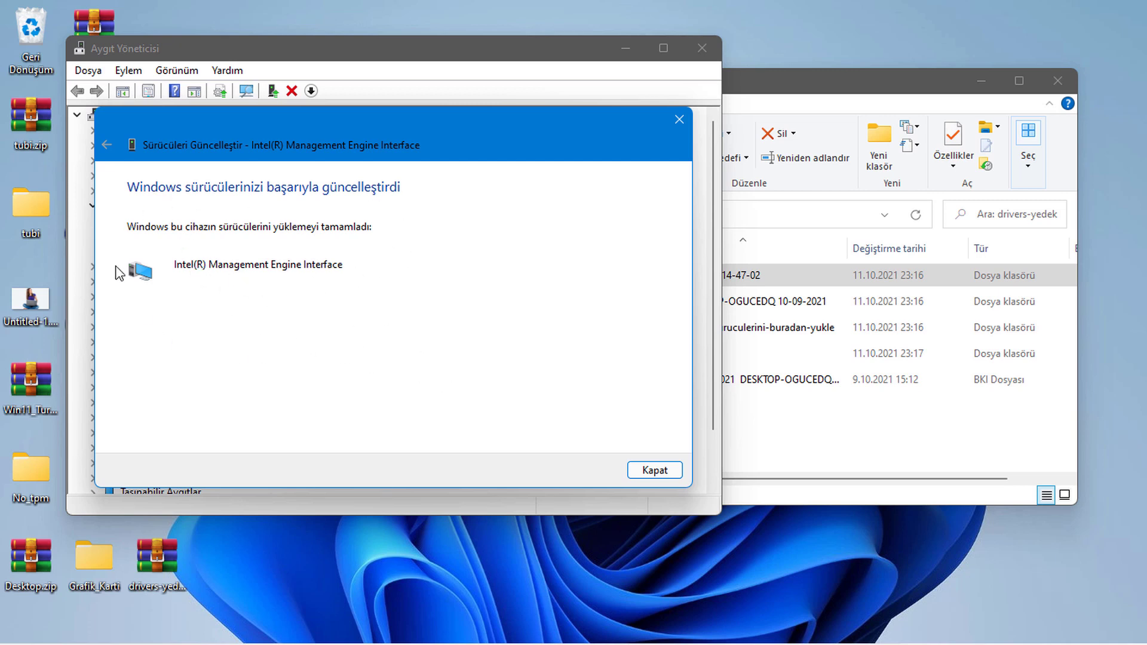
left_click(654, 471)
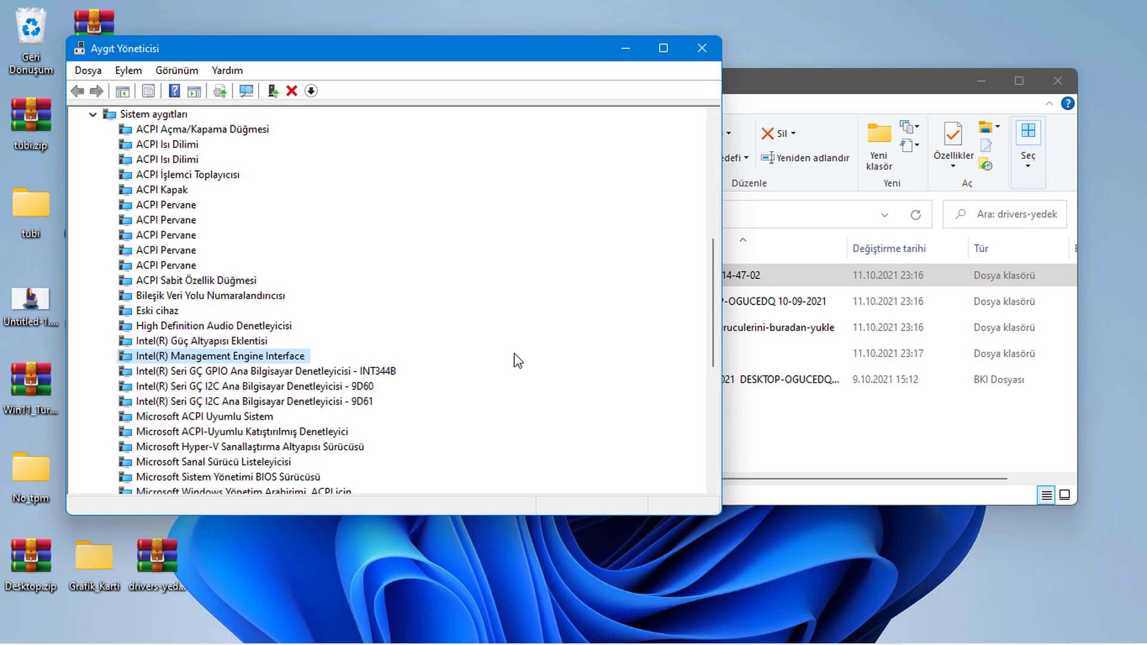
scroll(504, 321, "up", 1)
right_click(185, 176)
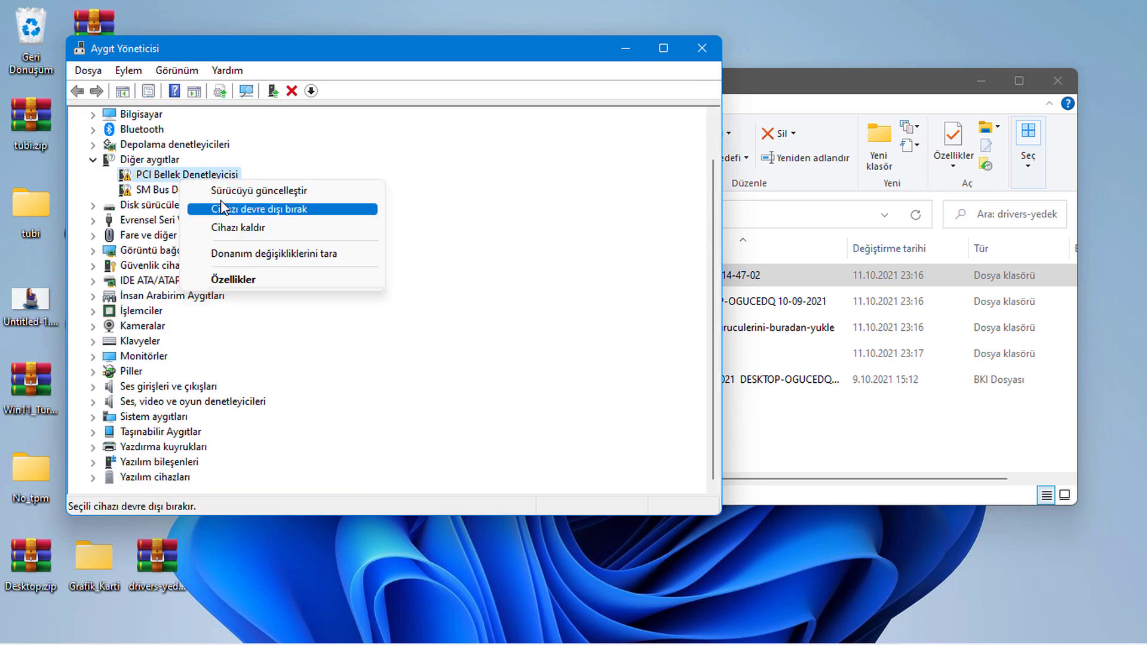
left_click(169, 180)
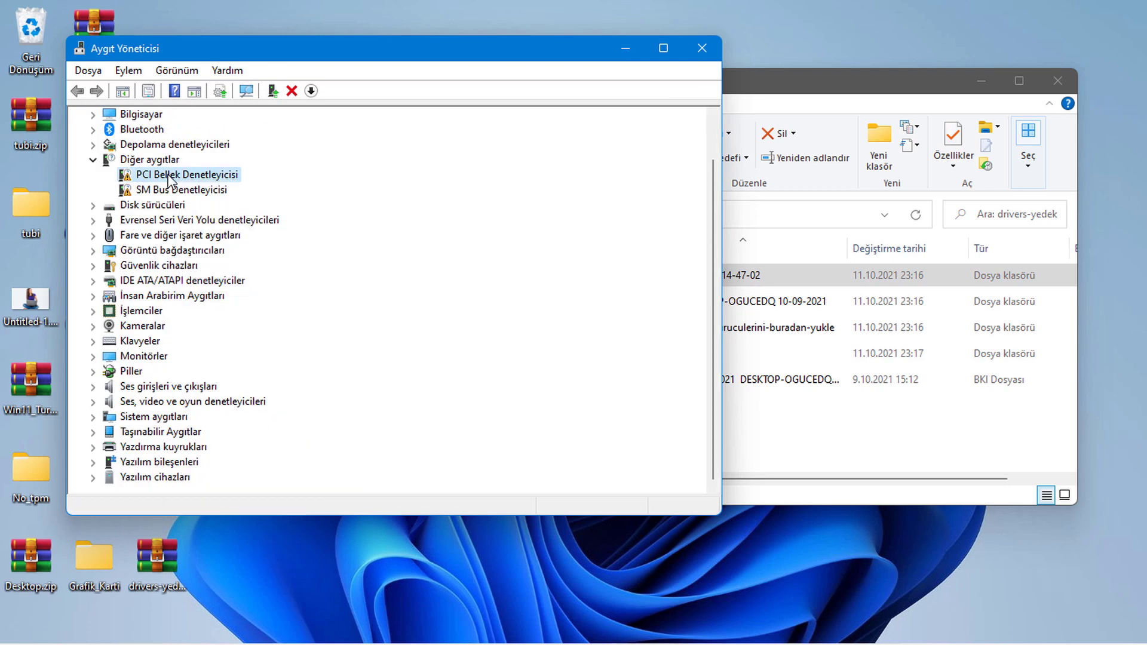
right_click(240, 182)
left_click(251, 185)
left_click(327, 327)
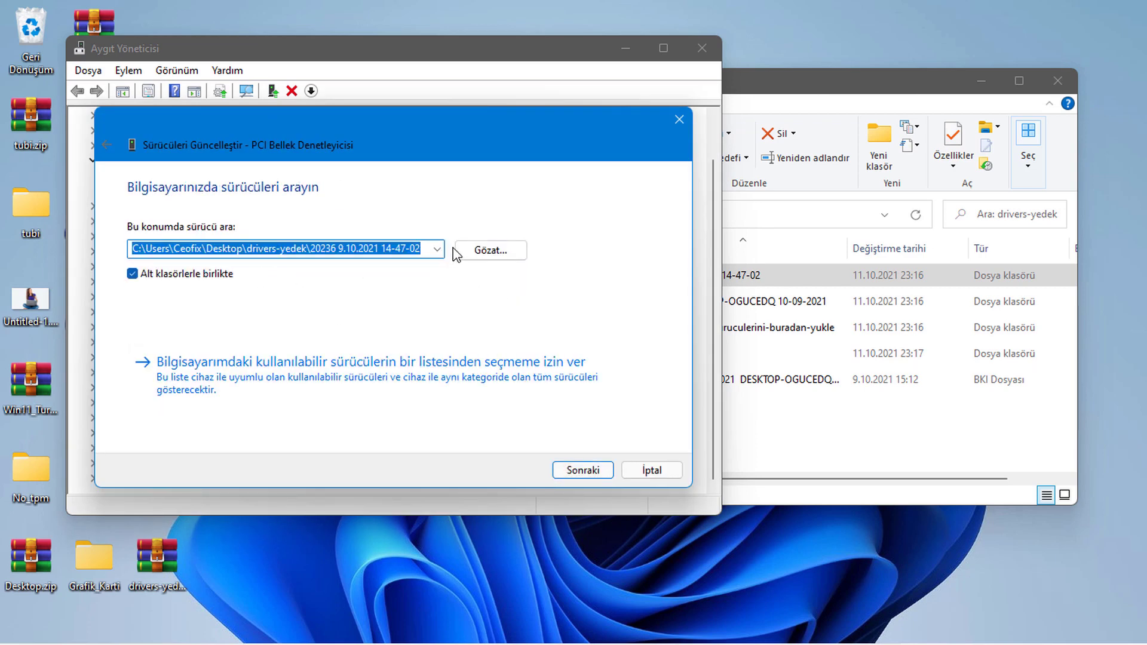
left_click(640, 472)
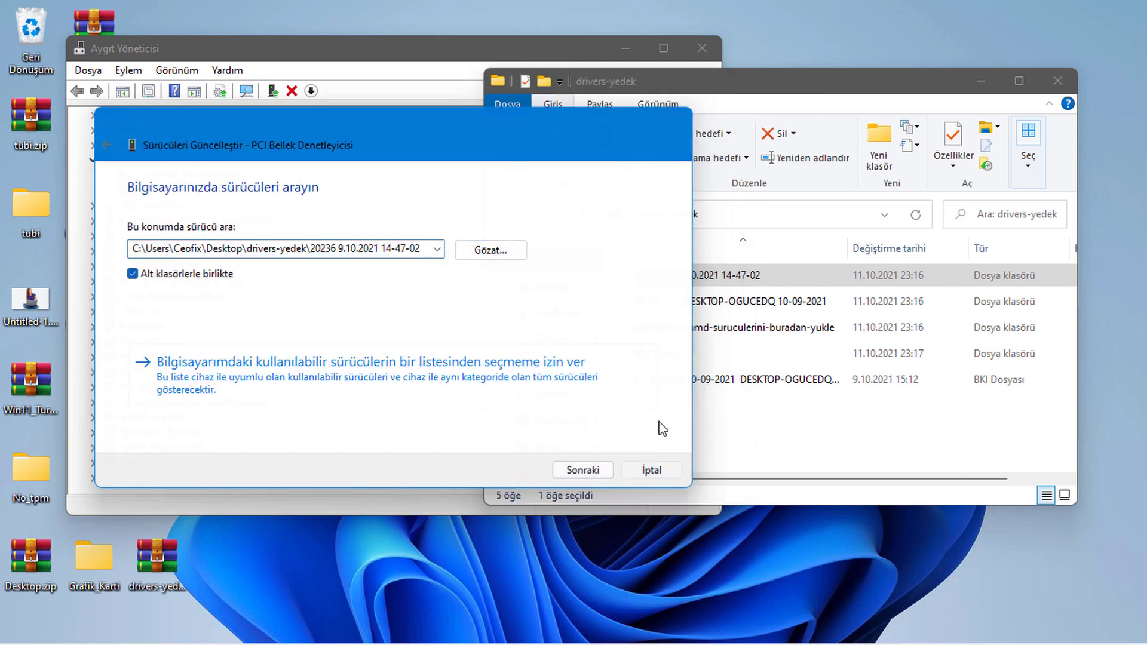
- Minimize Device Manager and the drivers-yedek folder window to clear the desktop
left_click(625, 51)
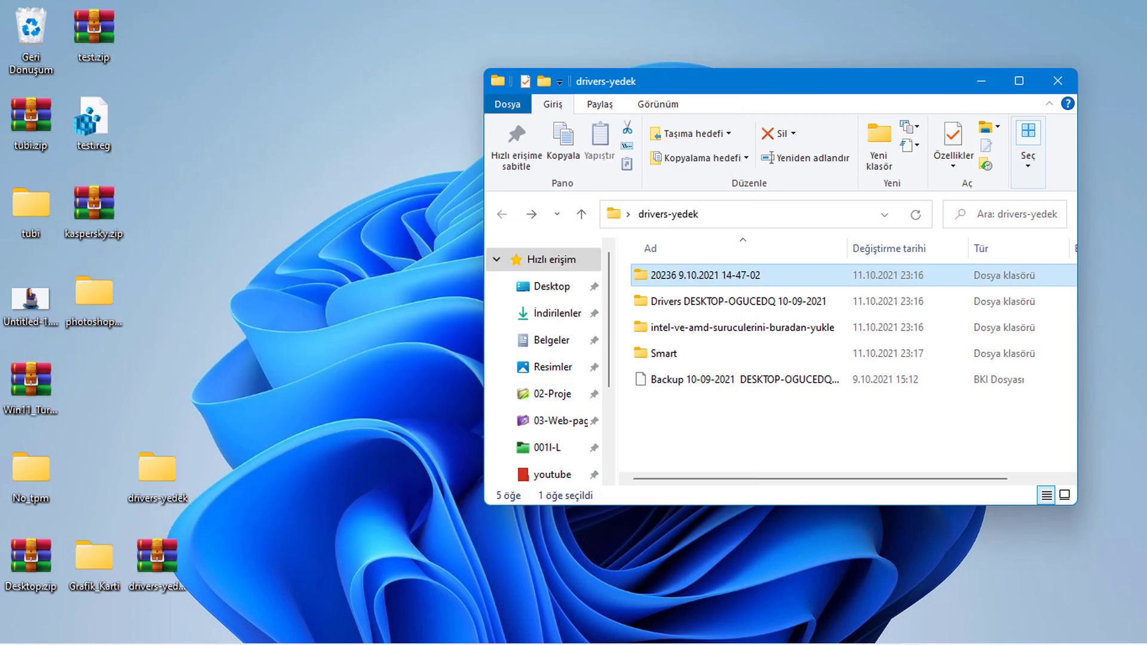
mouse_move(419, 642)
key("super+d")
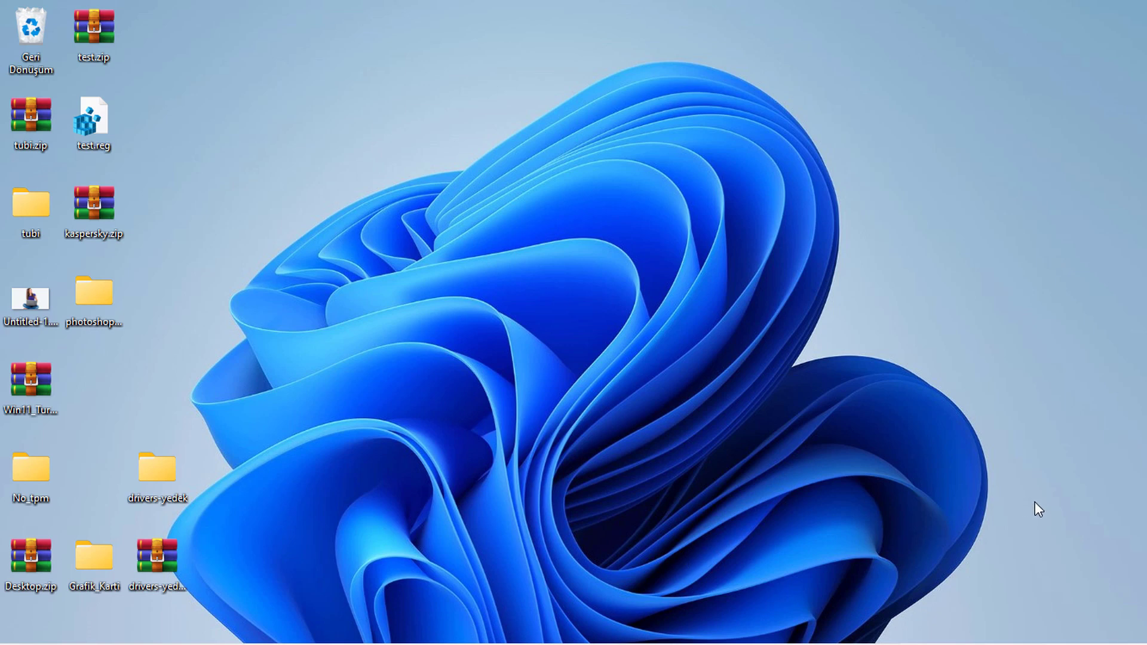
- Open the drivers-yedek folder from the desktop and look through the installers in intel-ve-amd-suruculerini-buradan-yukle
double_click(171, 470)
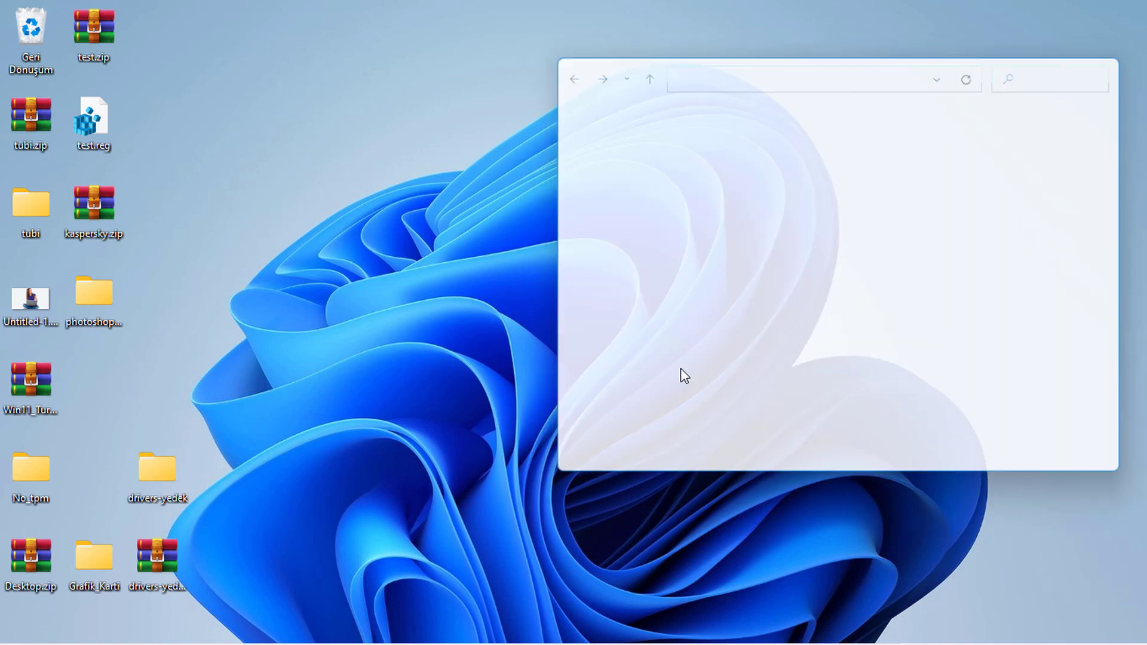
double_click(772, 319)
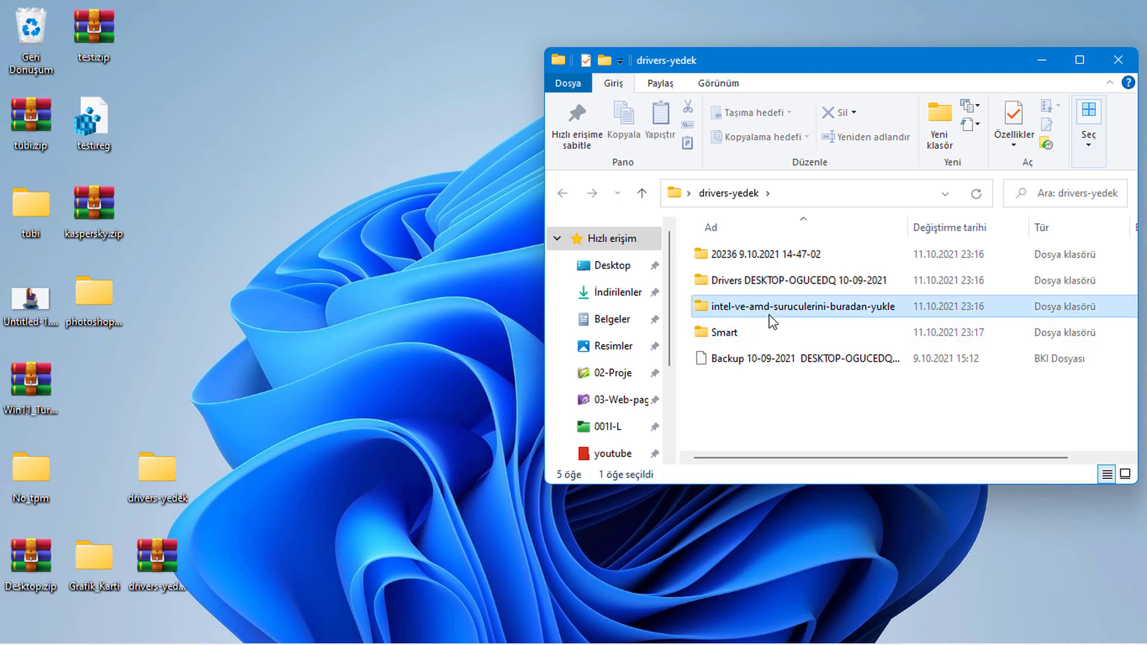
left_click(745, 290)
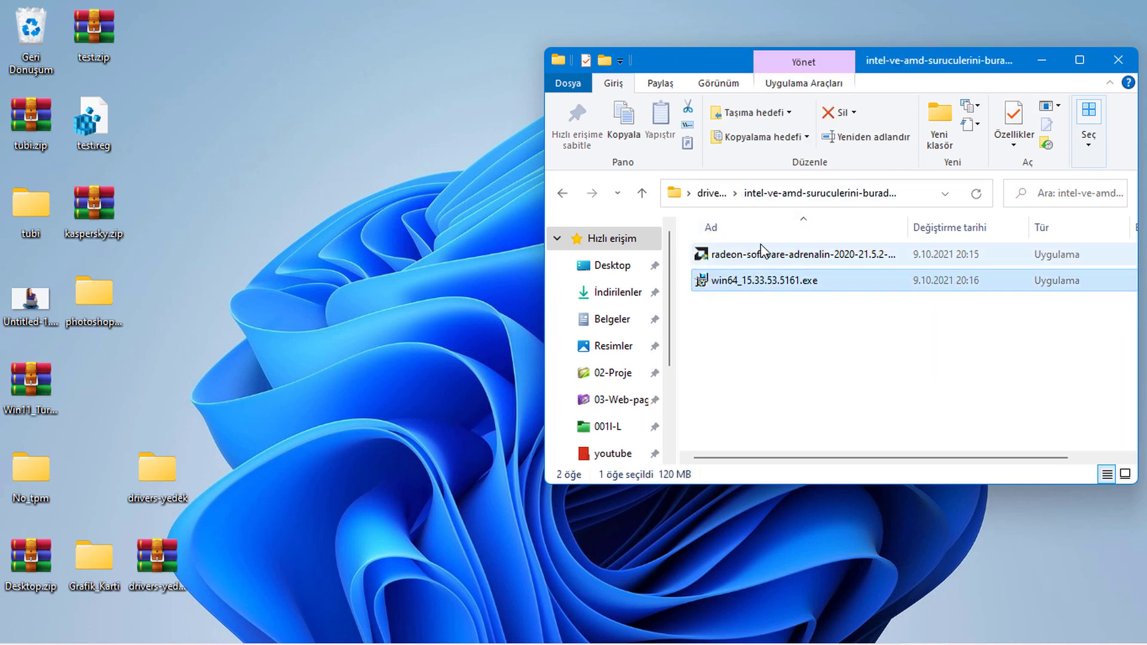
left_click(562, 193)
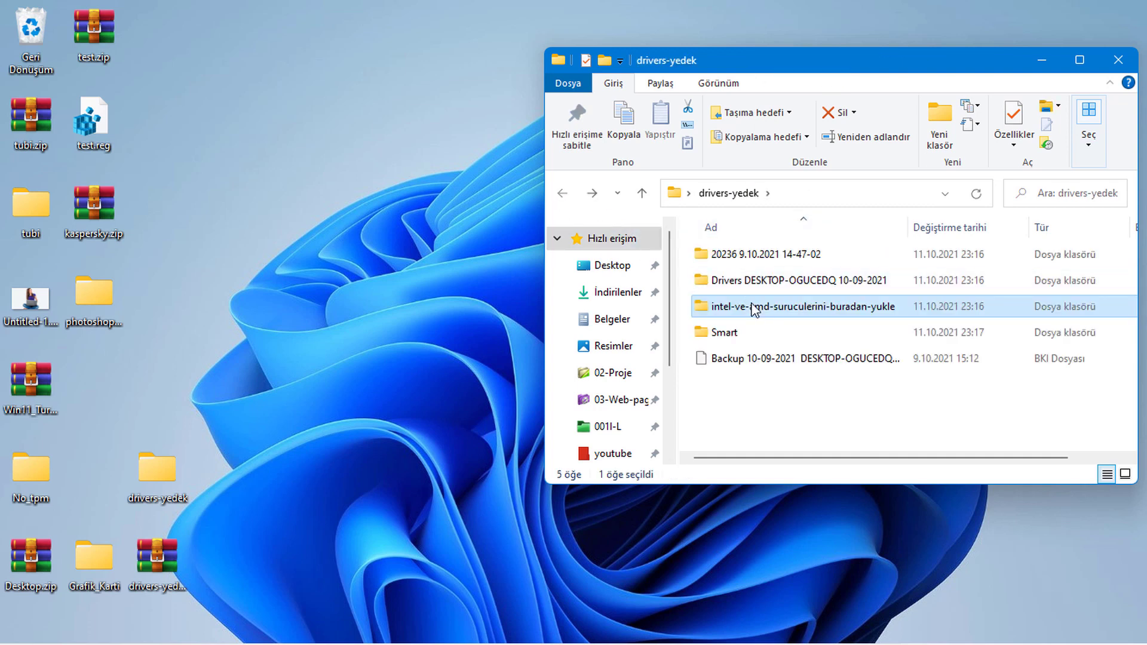
double_click(753, 308)
- Raise the screen brightness and turn off the mobile hotspot in the quick settings, closing them when done
mouse_move(461, 602)
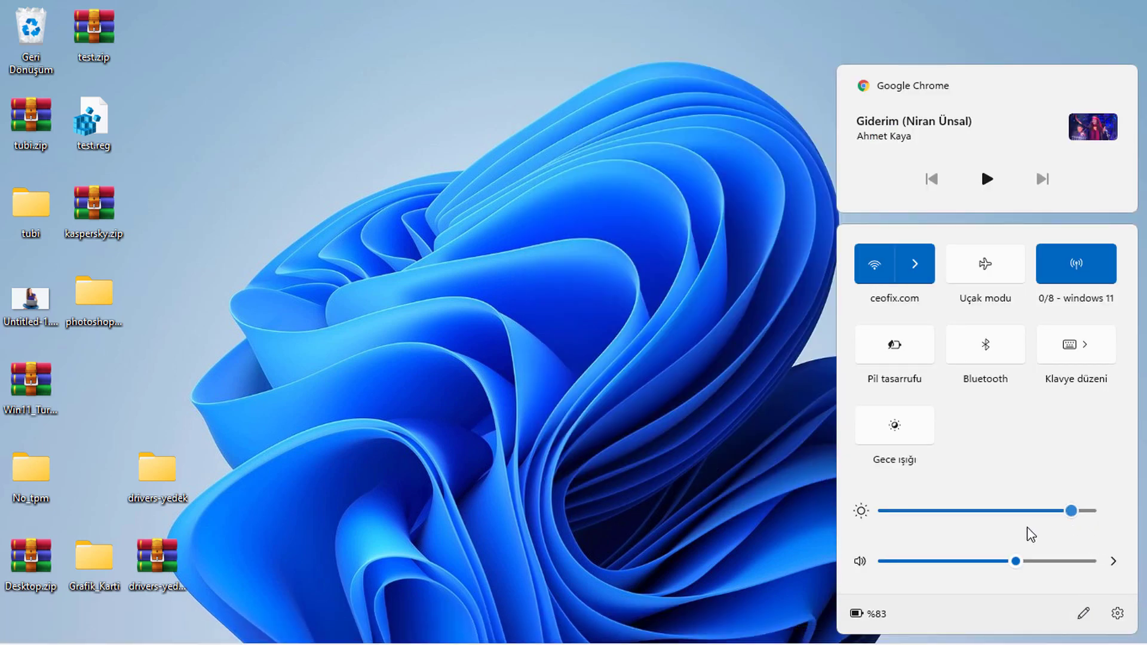
left_click_drag(1031, 533, 1119, 510)
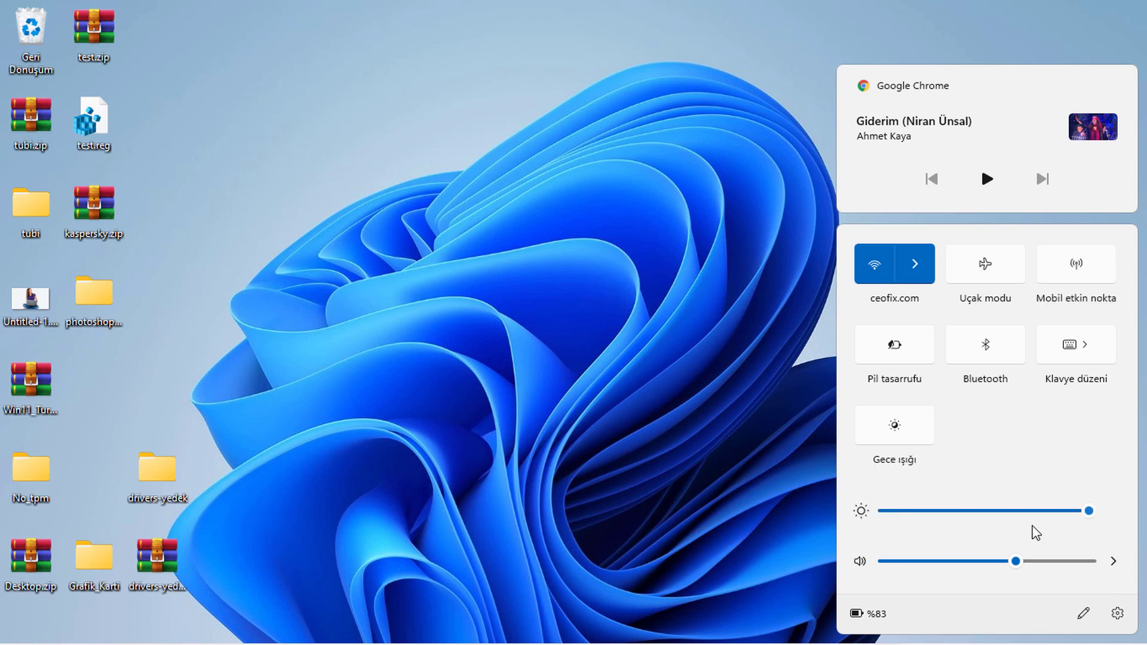
left_click(676, 554)
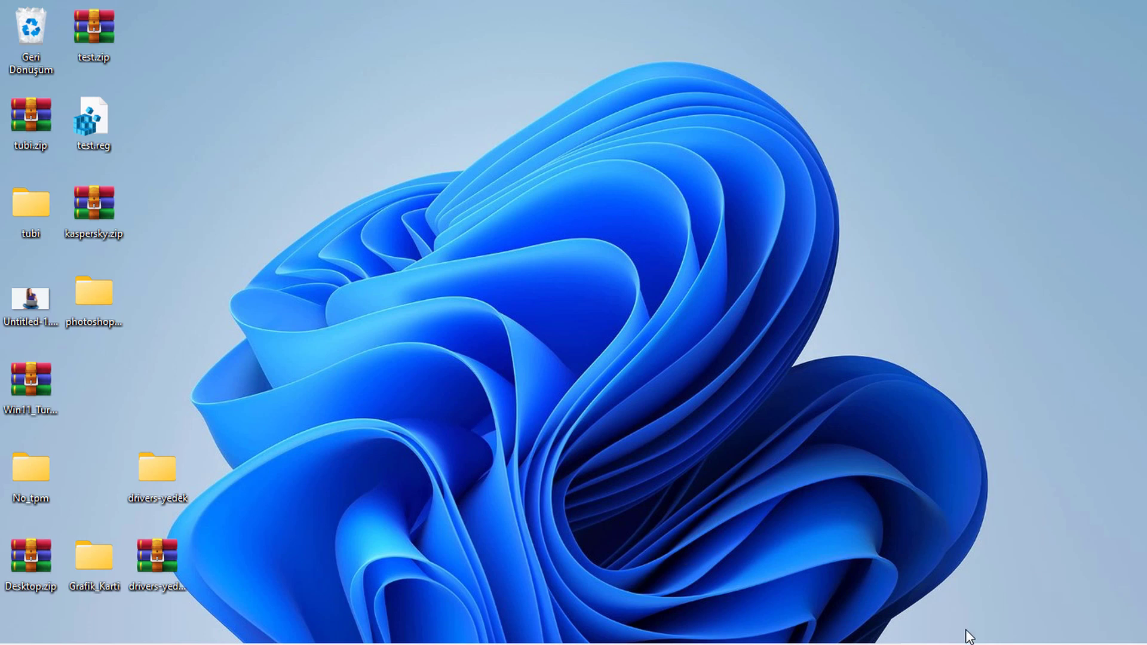
- Review the Radeon and win64_15.33.53.5161.exe graphics installers inside drivers-yedek once more and close the folder window
key("super+e")
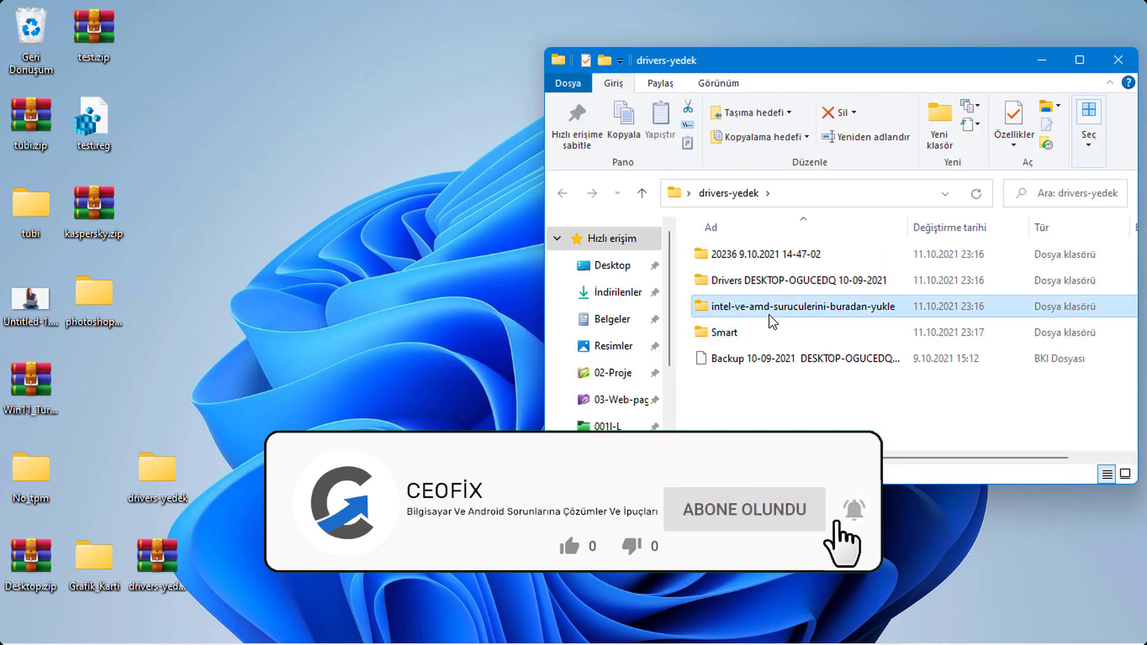
double_click(768, 307)
left_click(810, 284)
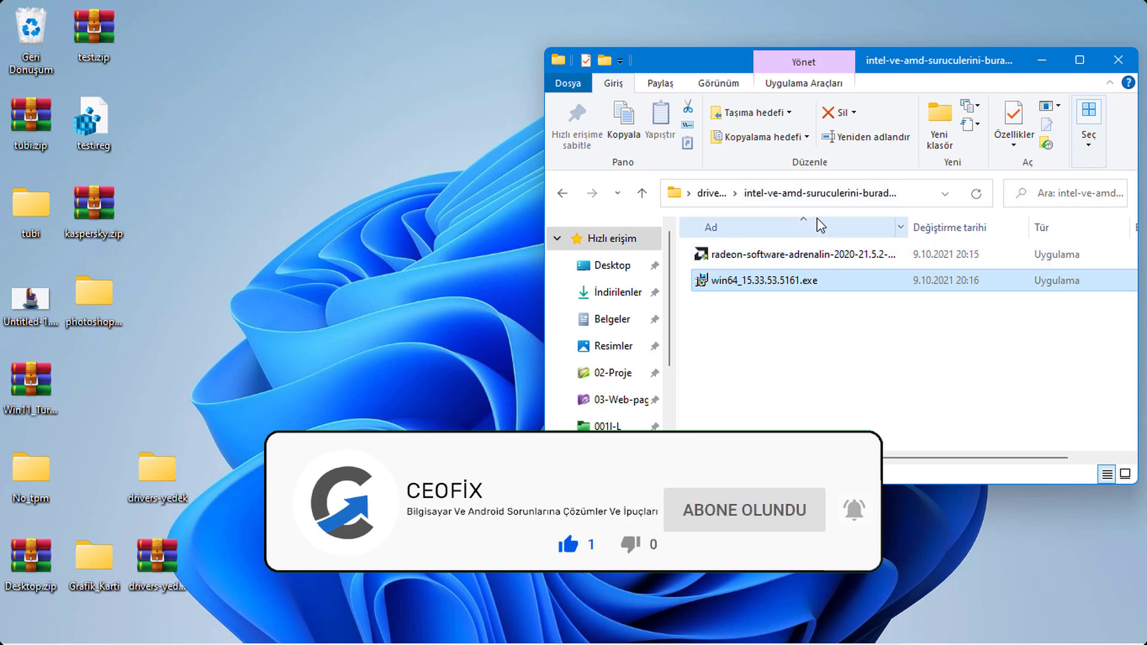
left_click(562, 194)
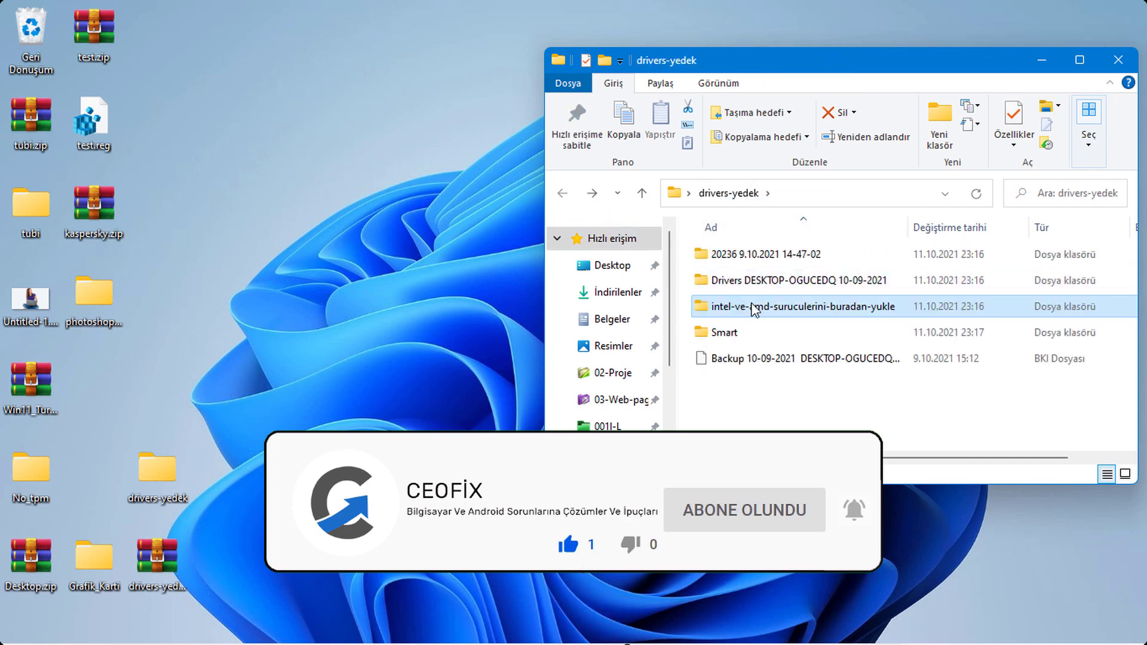
double_click(751, 306)
left_click(745, 282)
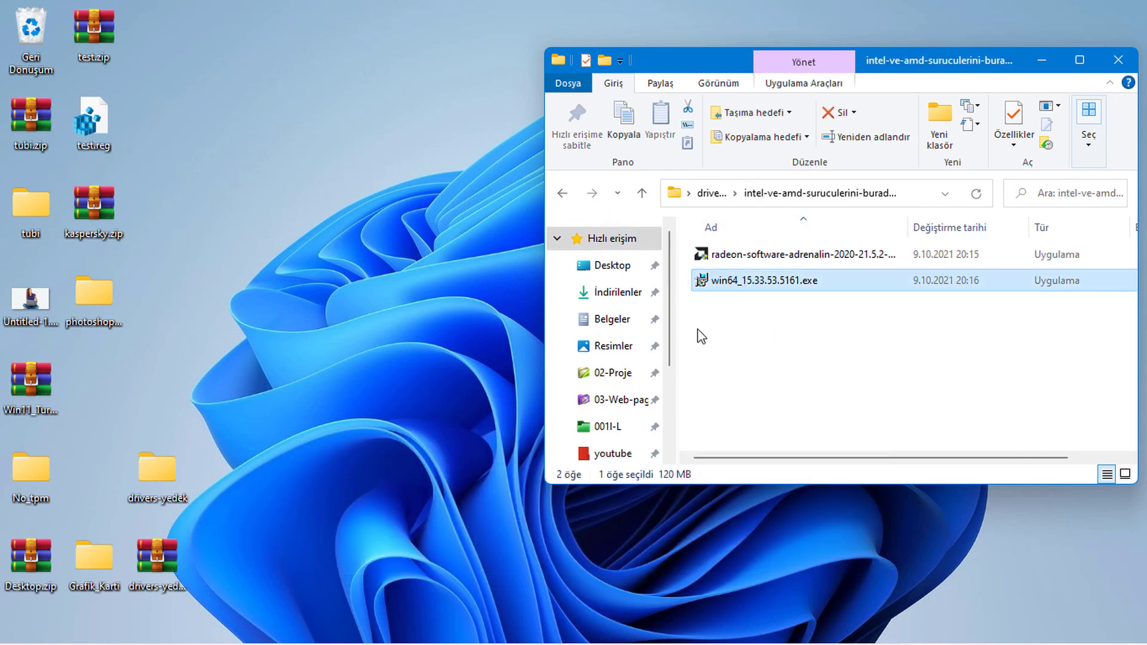
mouse_move(461, 603)
left_click(1119, 60)
- Check the Windows Update page in the system settings and close the settings window
mouse_move(358, 643)
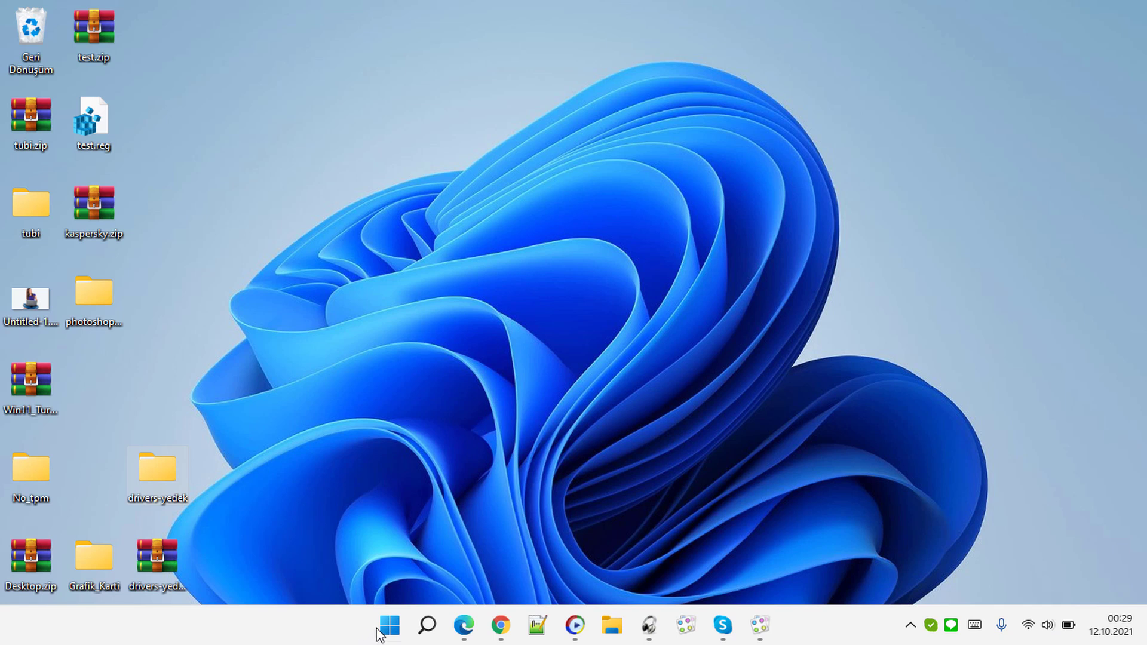
left_click(388, 625)
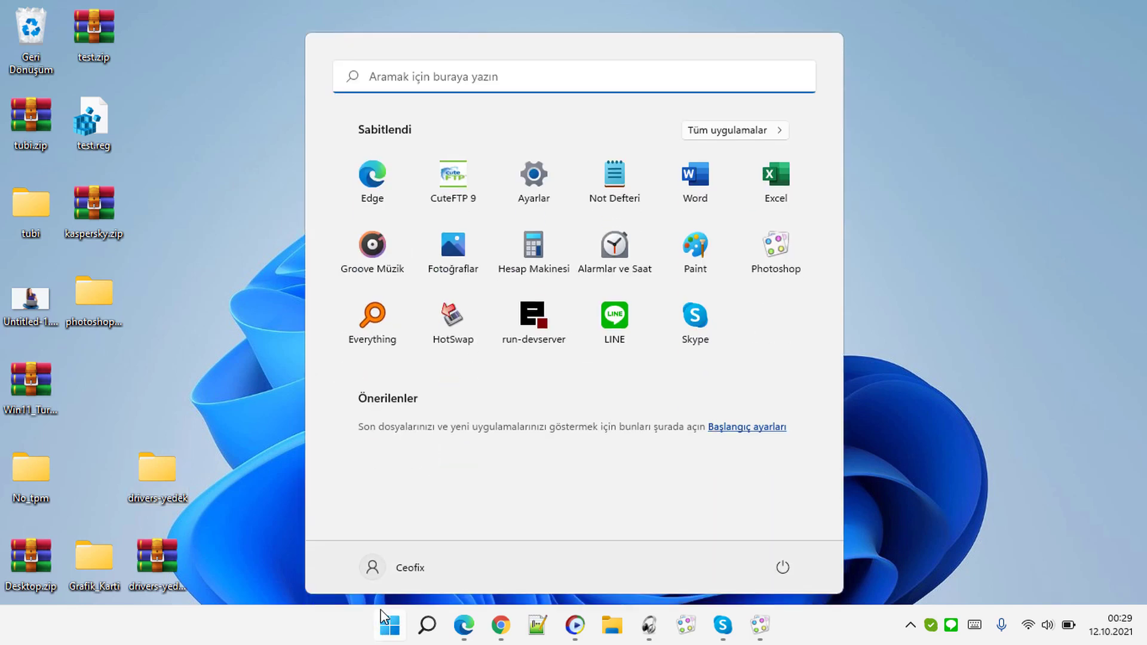
left_click(557, 208)
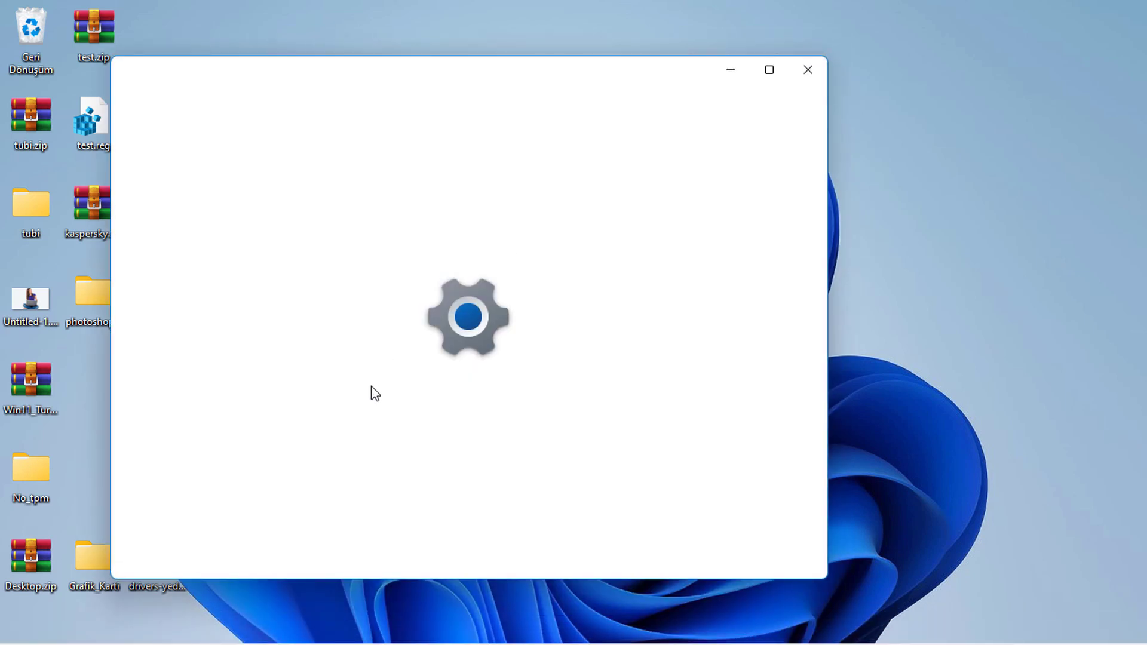
scroll(289, 452, "down", 1)
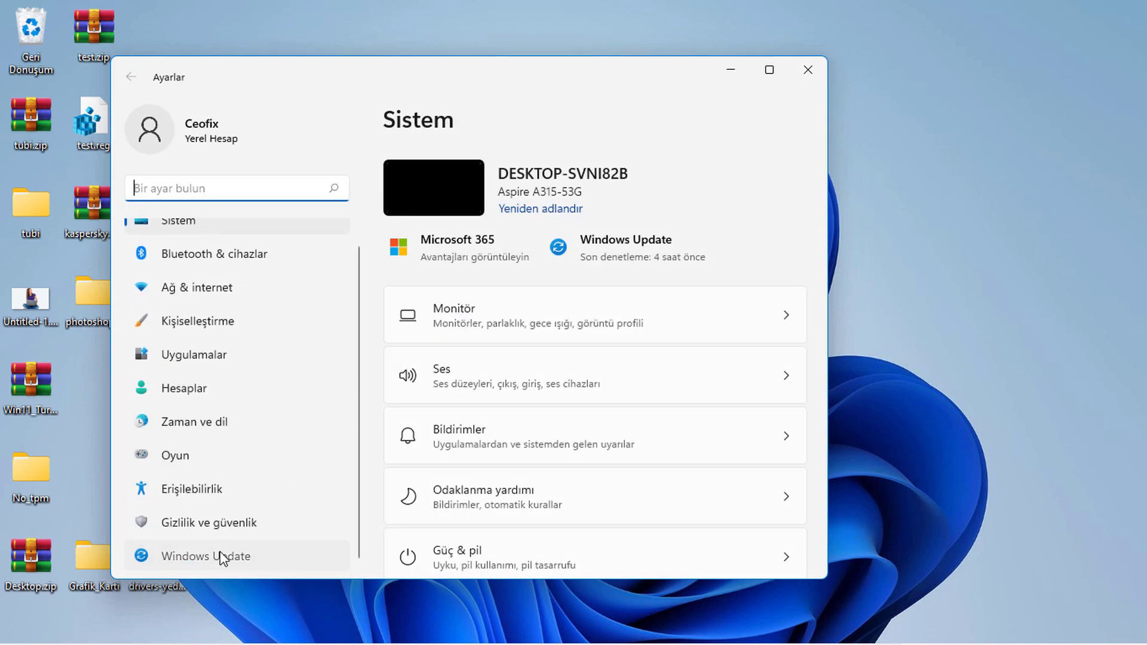
left_click(558, 248)
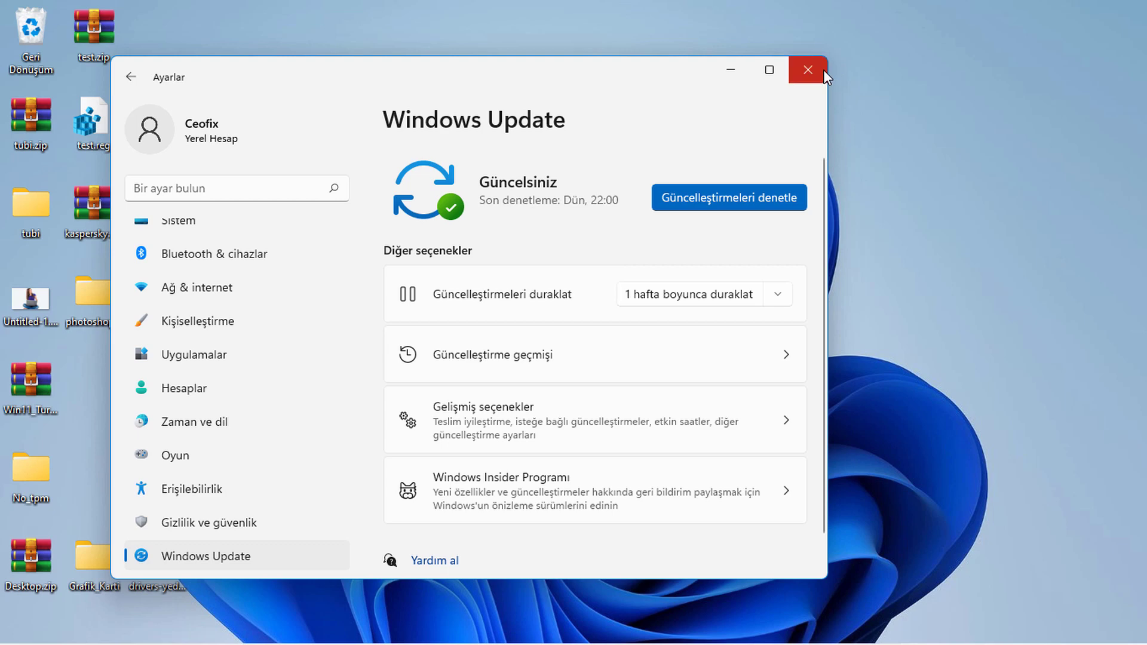
left_click(808, 70)
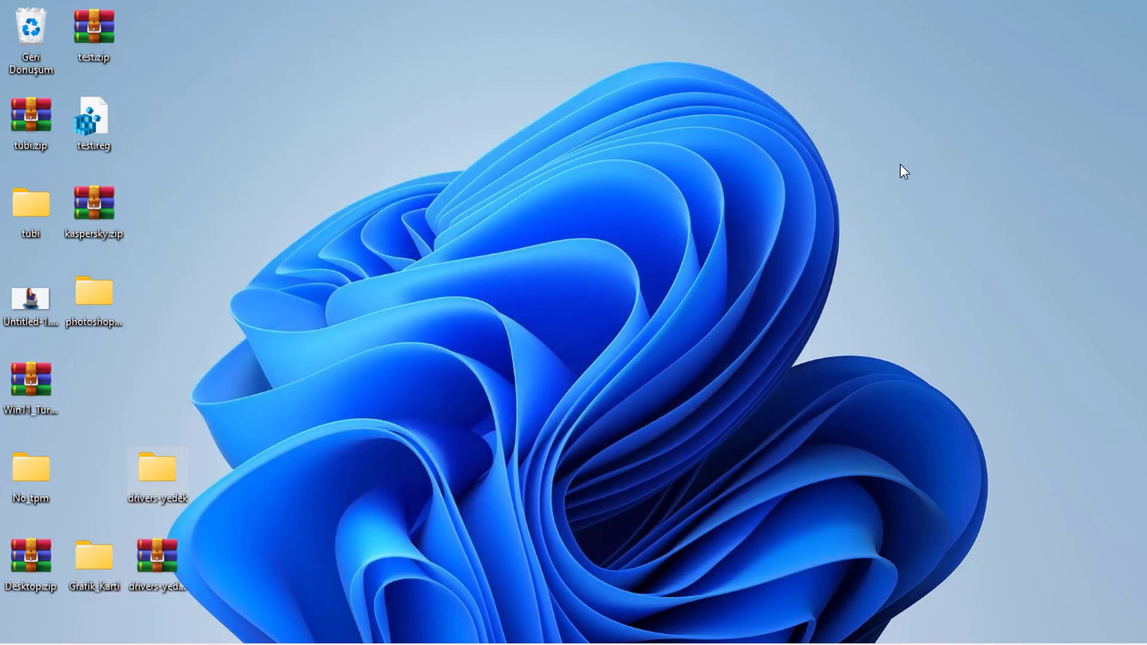